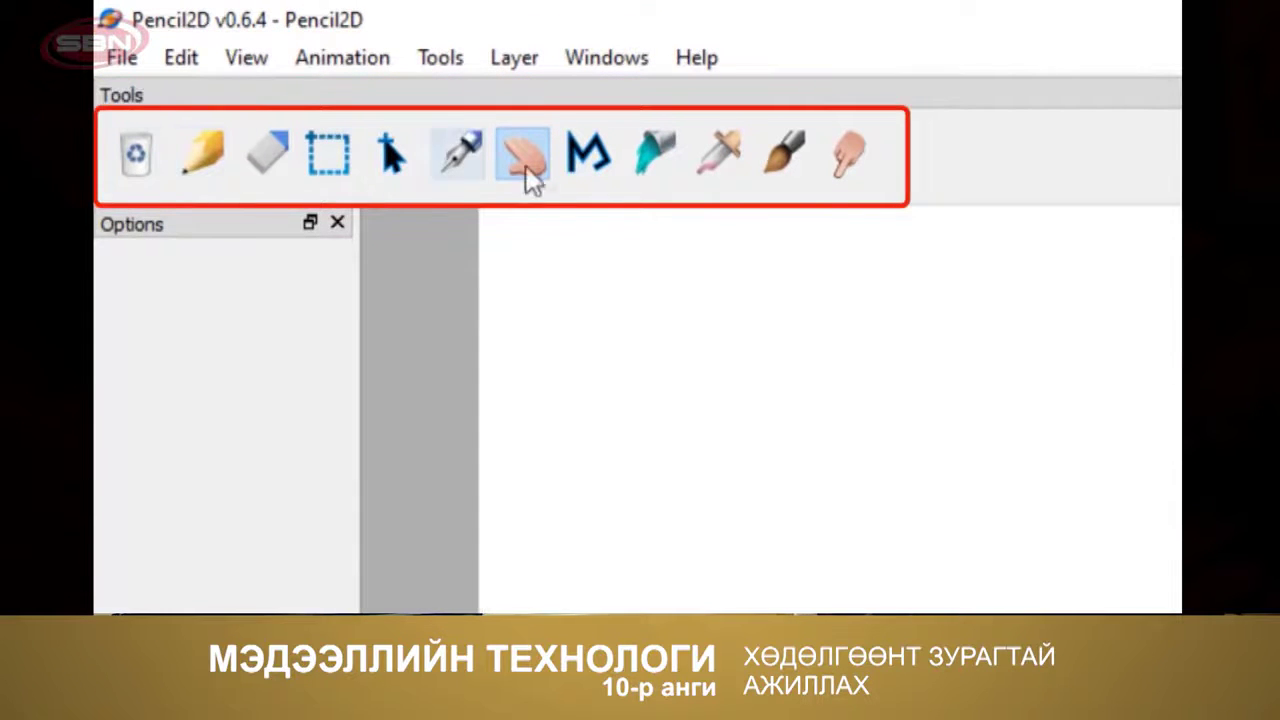
pyautogui.click(206, 150)
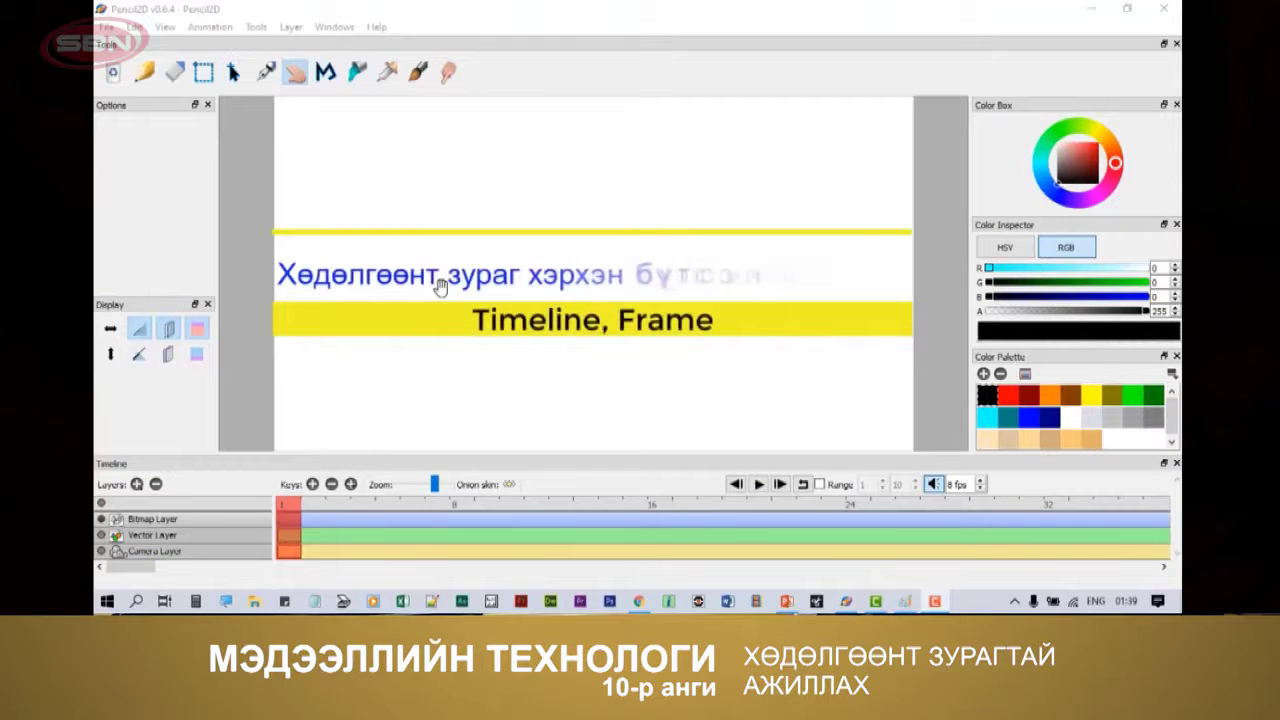
pyautogui.click(104, 27)
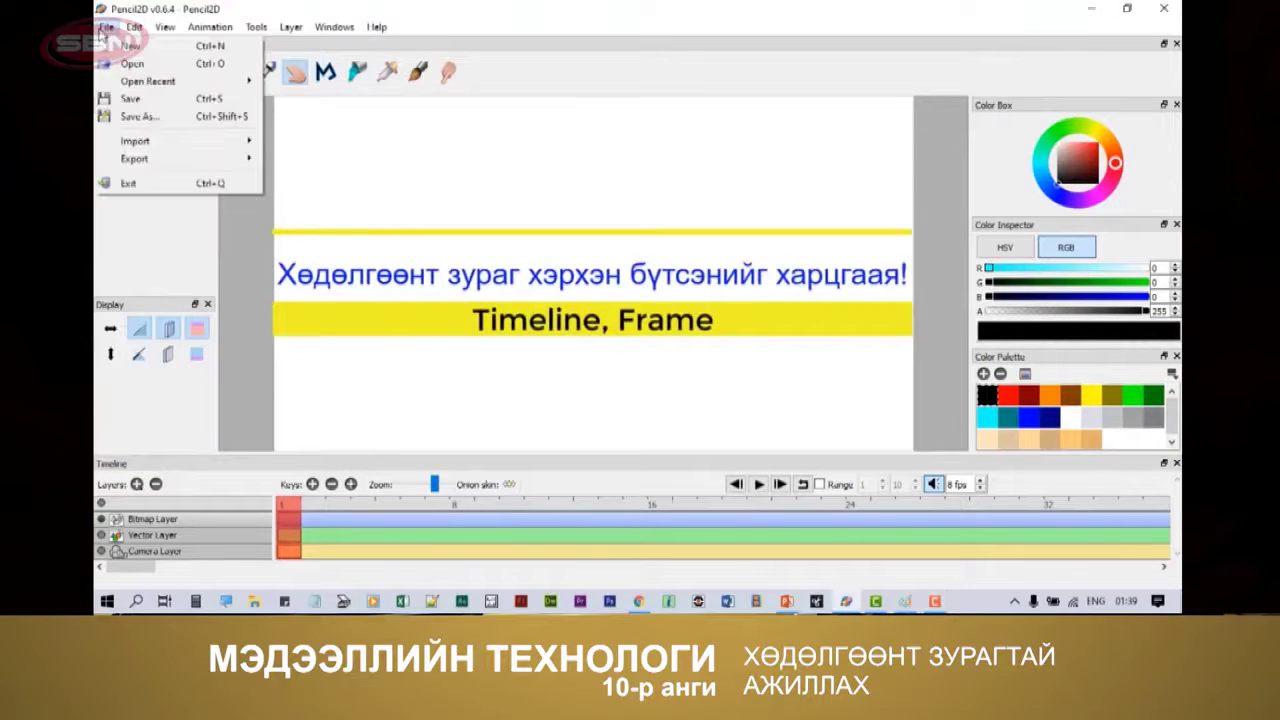
pyautogui.moveTo(140, 141)
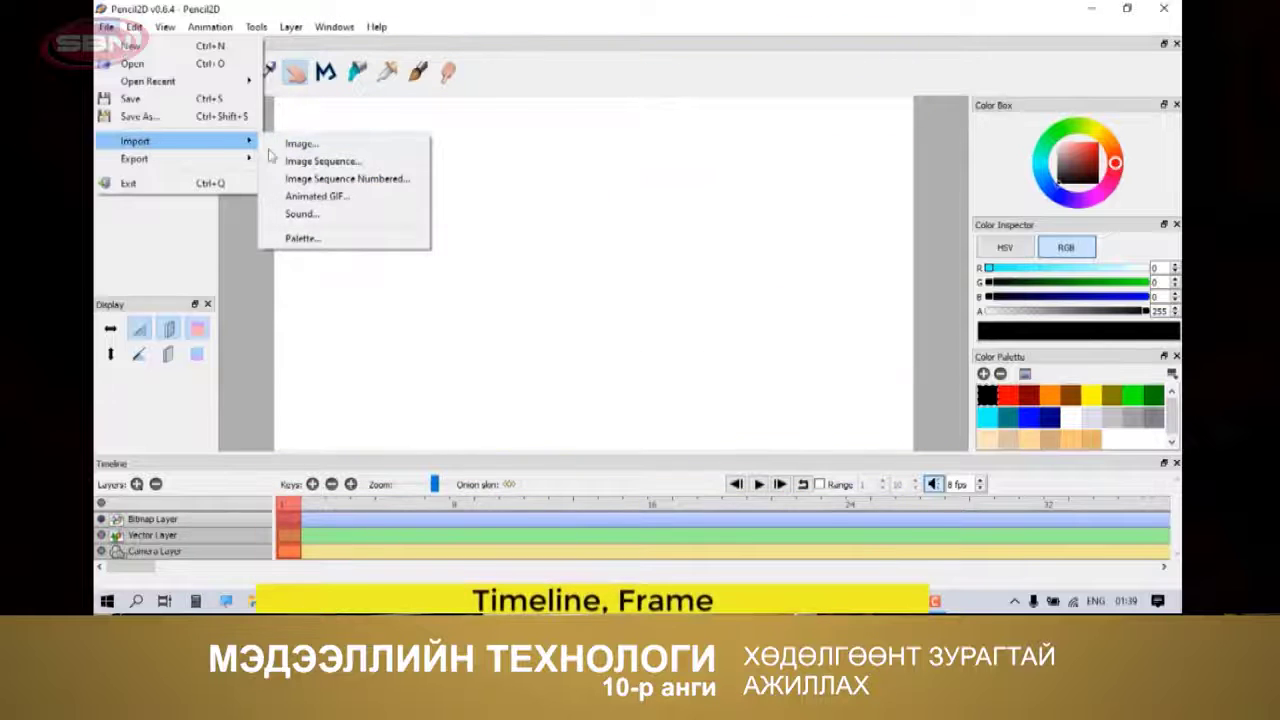
pyautogui.click(443, 289)
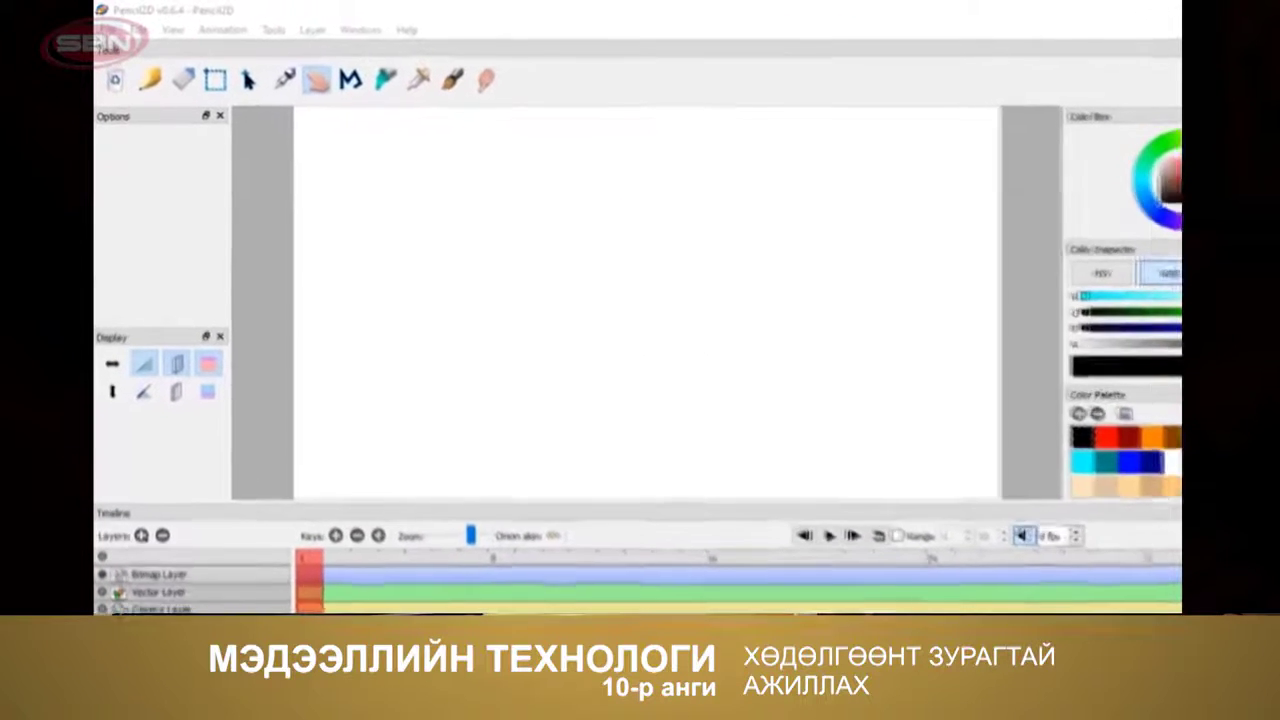
# Import the animated GIF "tenor (1).gif" from the ppt folder on the Desktop into the bitmap layer
pyautogui.click(104, 29)
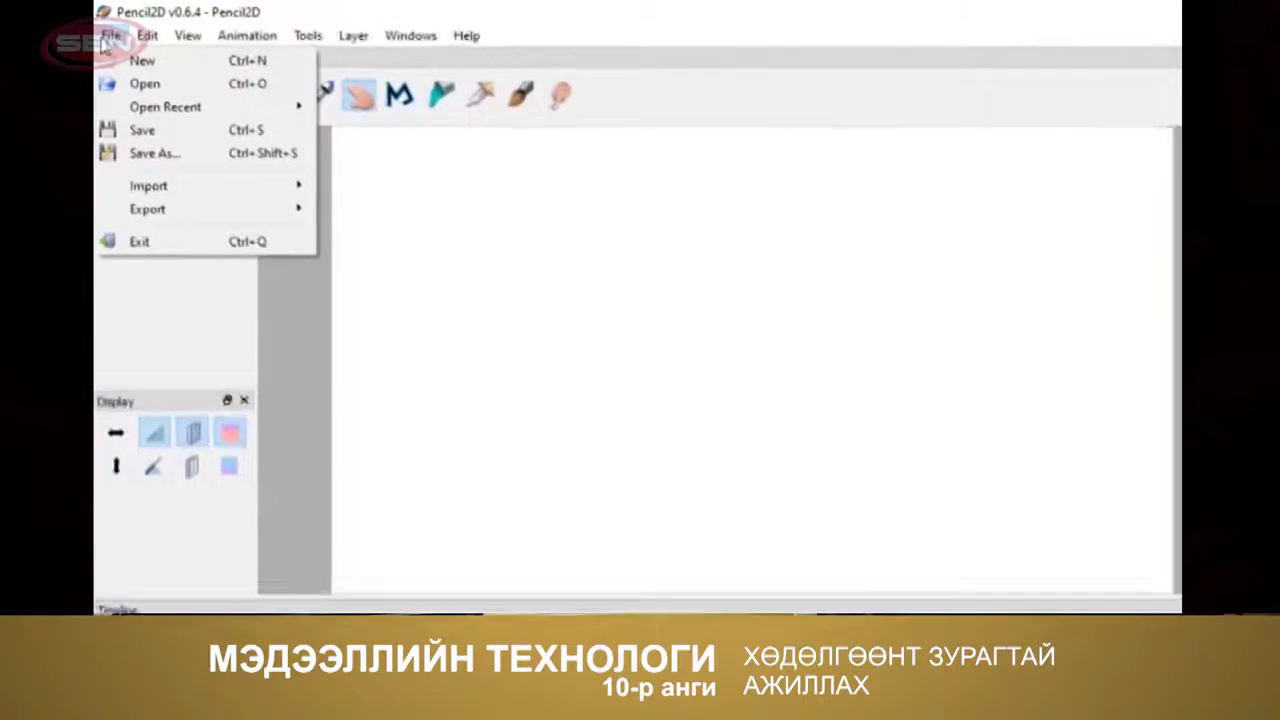
pyautogui.moveTo(178, 238)
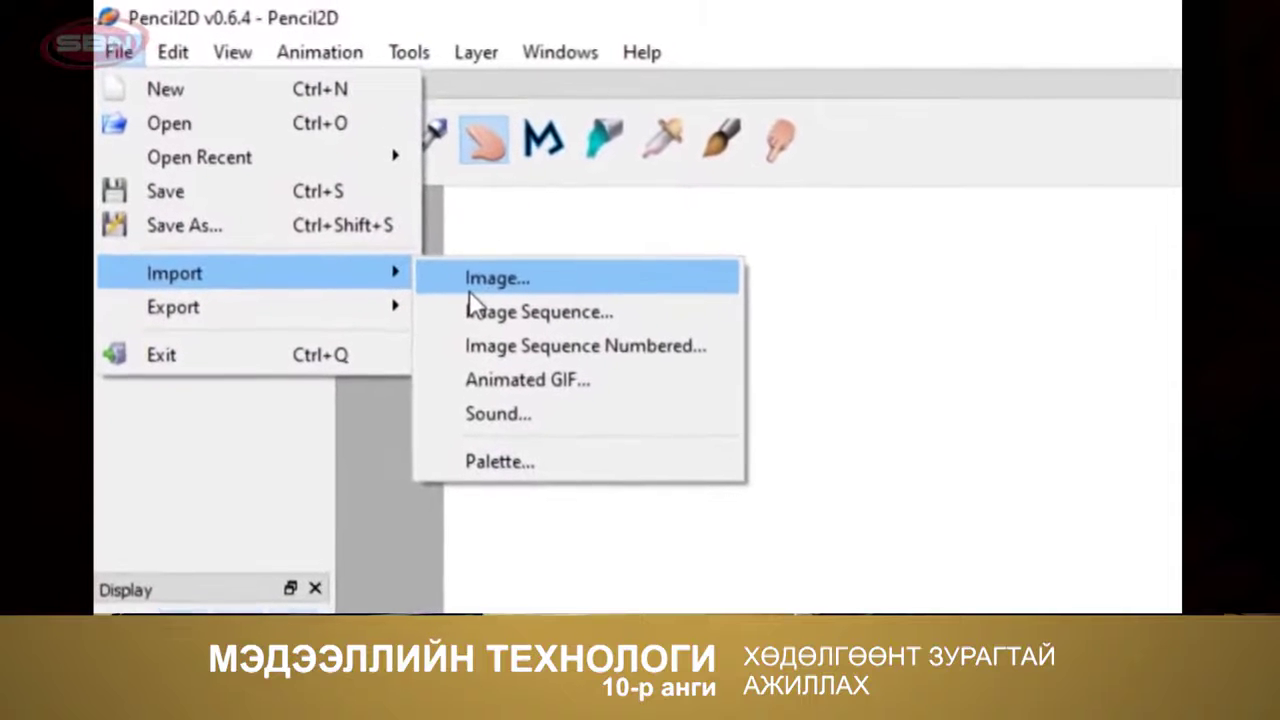
pyautogui.click(490, 379)
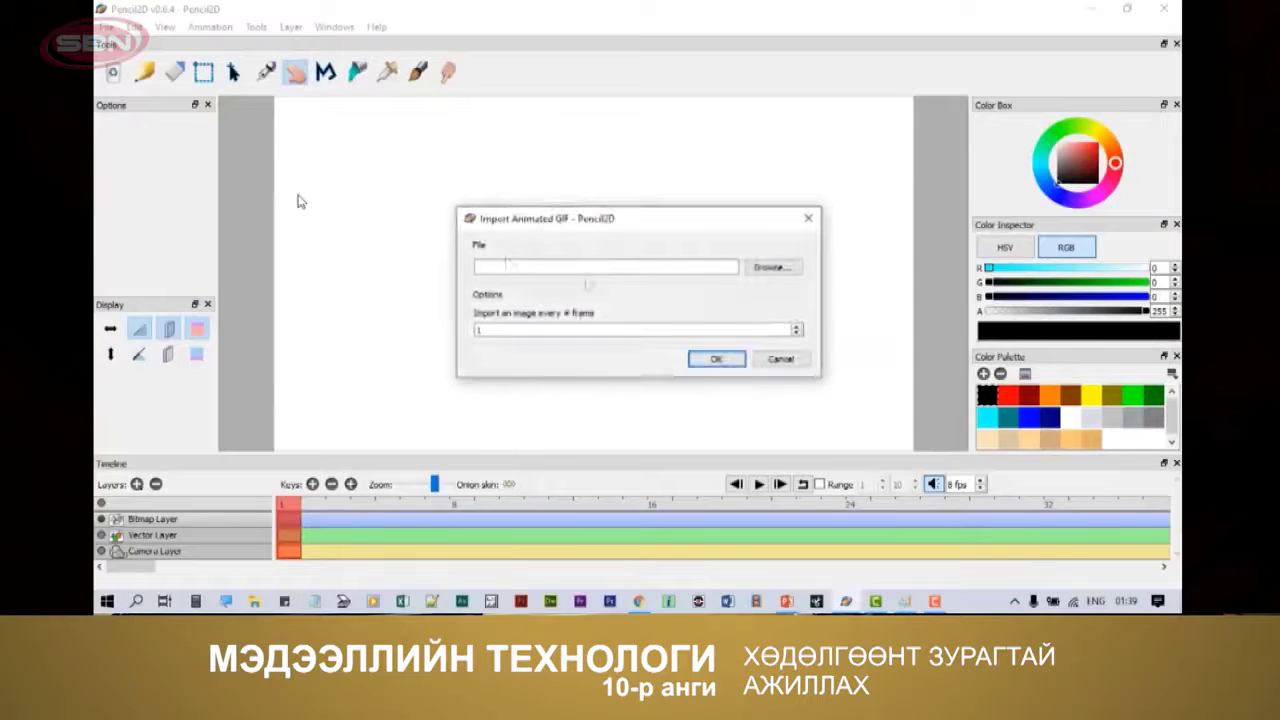
pyautogui.click(771, 267)
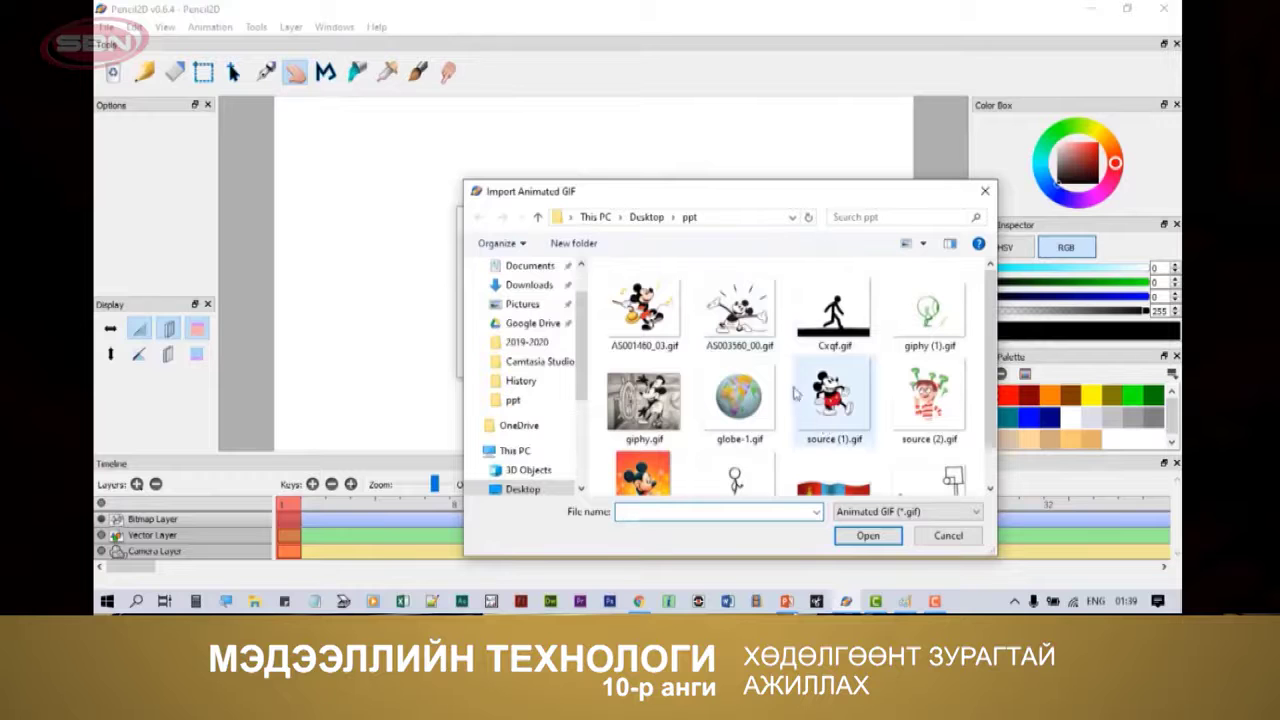
pyautogui.click(763, 490)
pyautogui.scroll(-1, 763, 490)
pyautogui.click(870, 537)
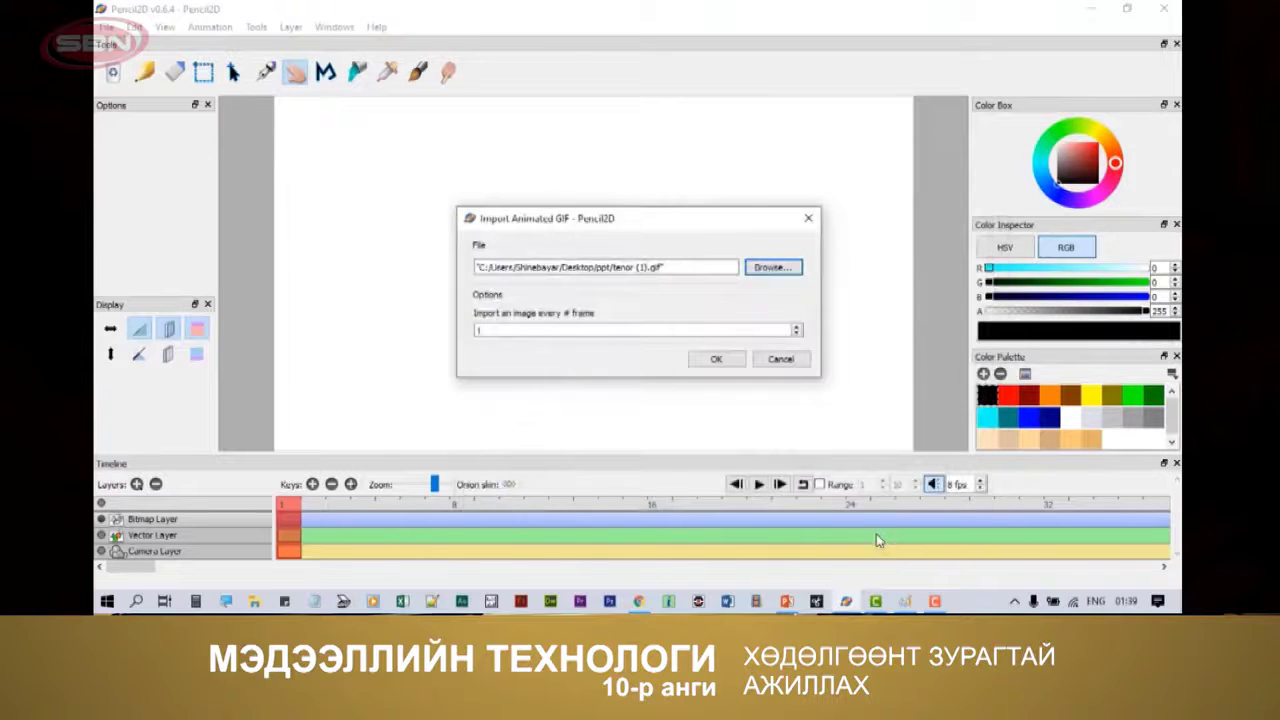
pyautogui.click(720, 362)
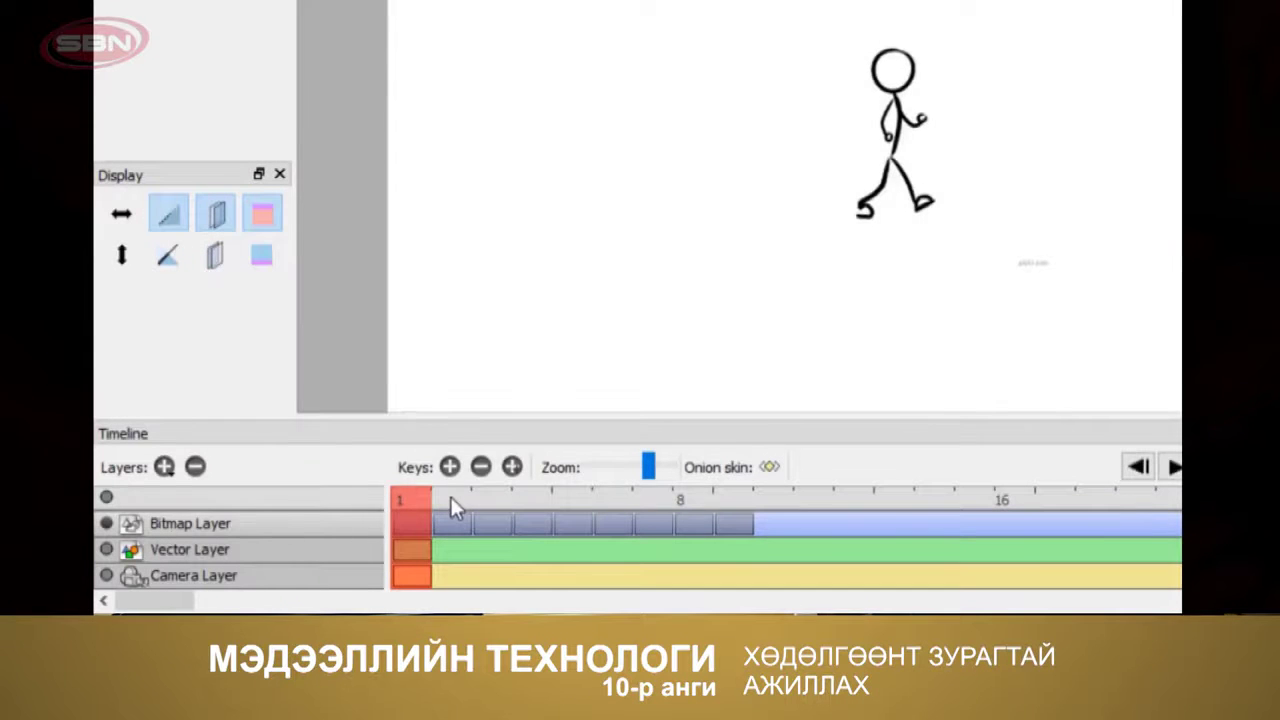
# Step through frames 2 to 9 of the imported walking figure to examine each pose on the timeline
pyautogui.click(451, 497)
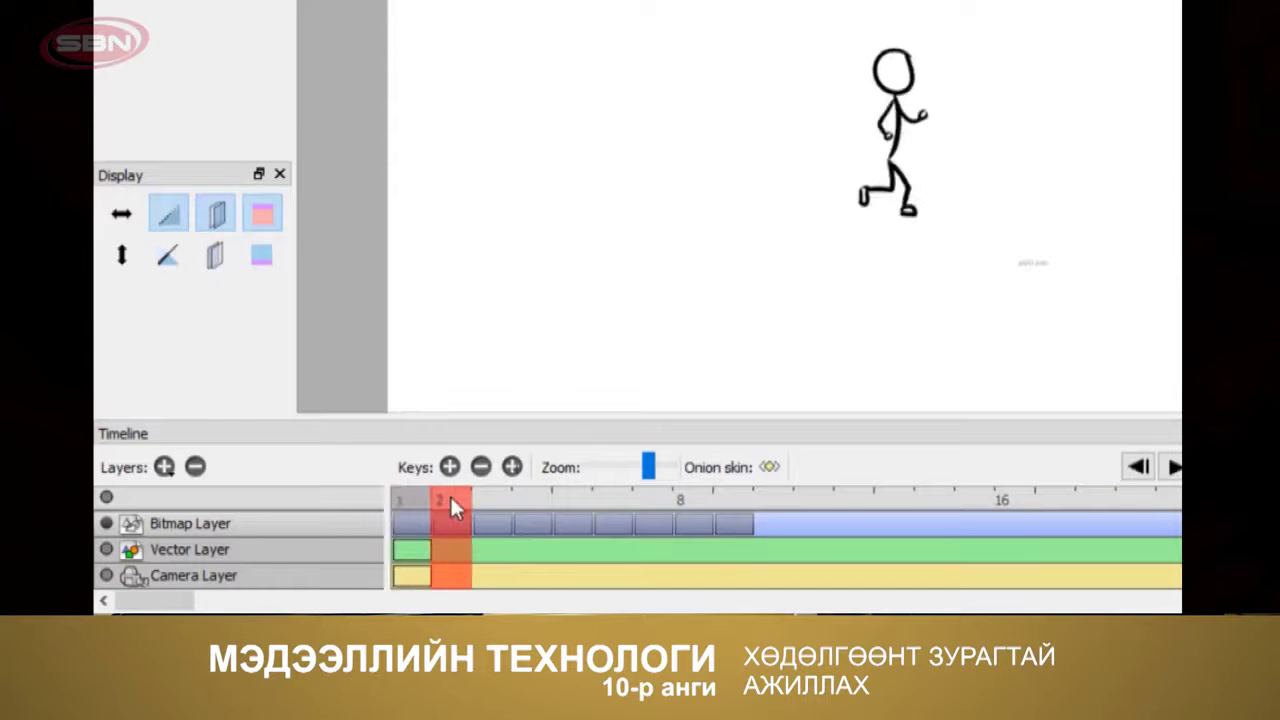
pyautogui.click(485, 498)
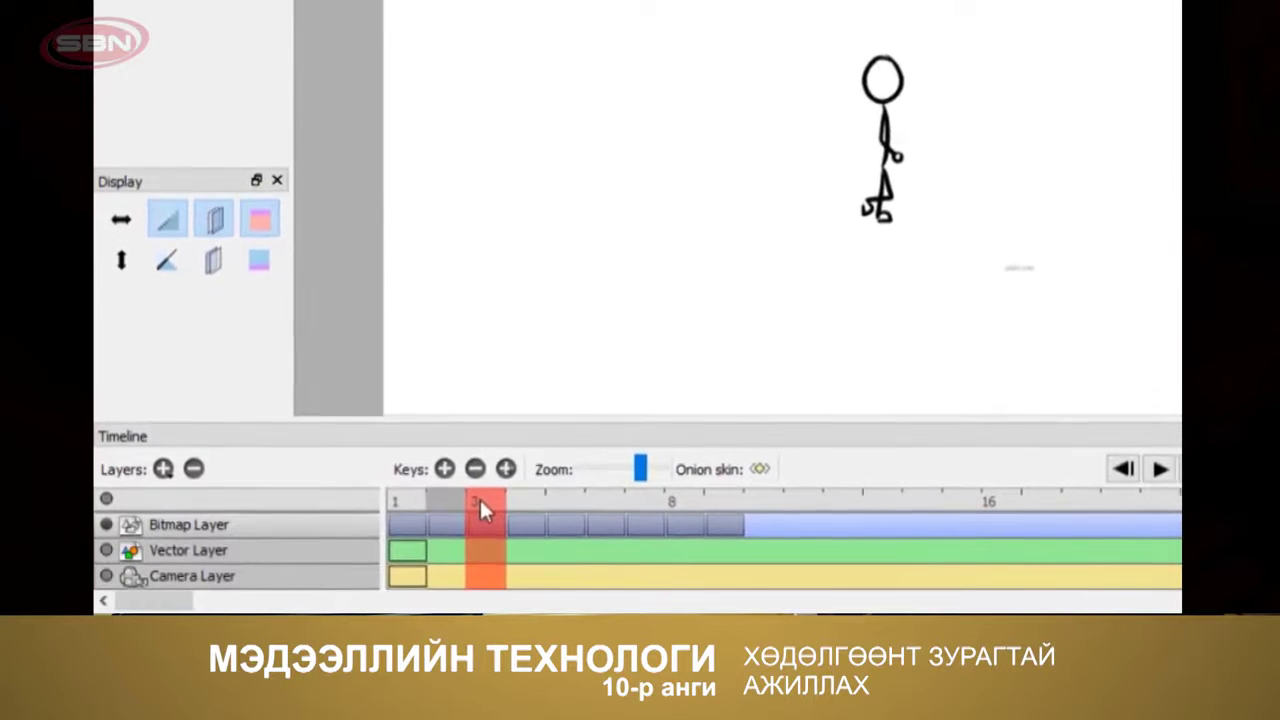
pyautogui.click(522, 505)
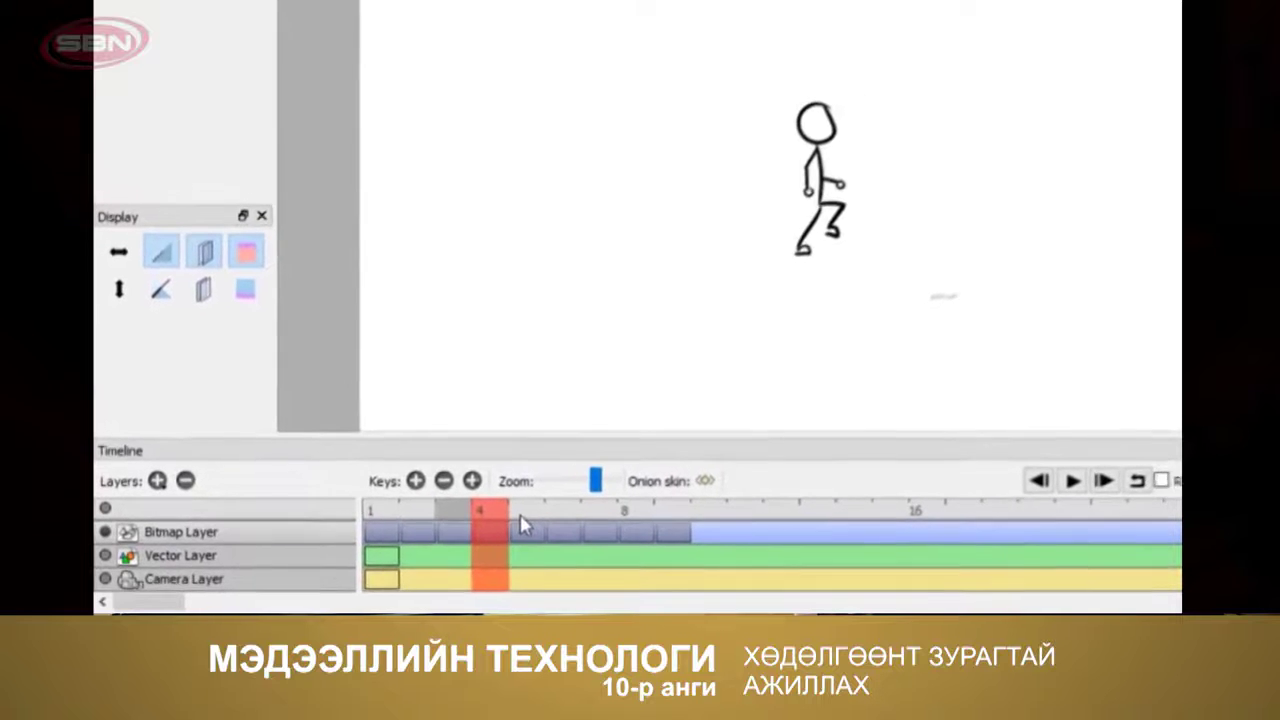
pyautogui.click(528, 510)
pyautogui.click(576, 512)
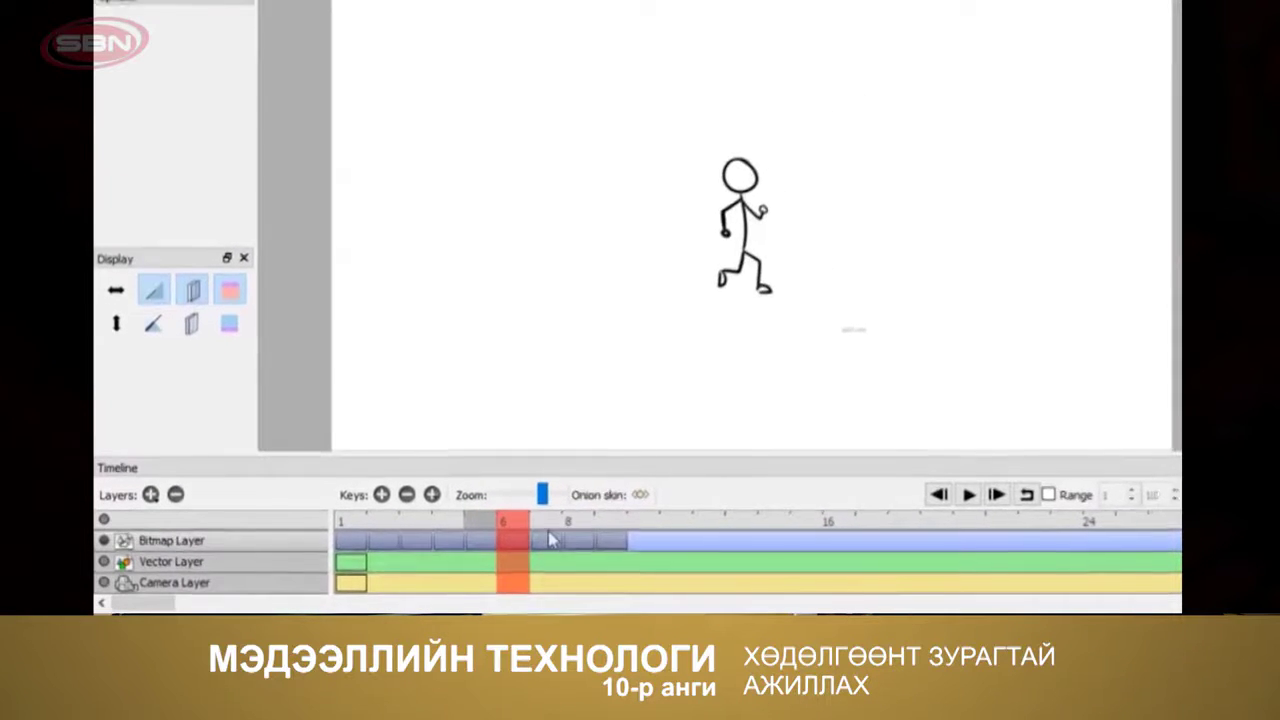
pyautogui.click(554, 530)
pyautogui.click(570, 526)
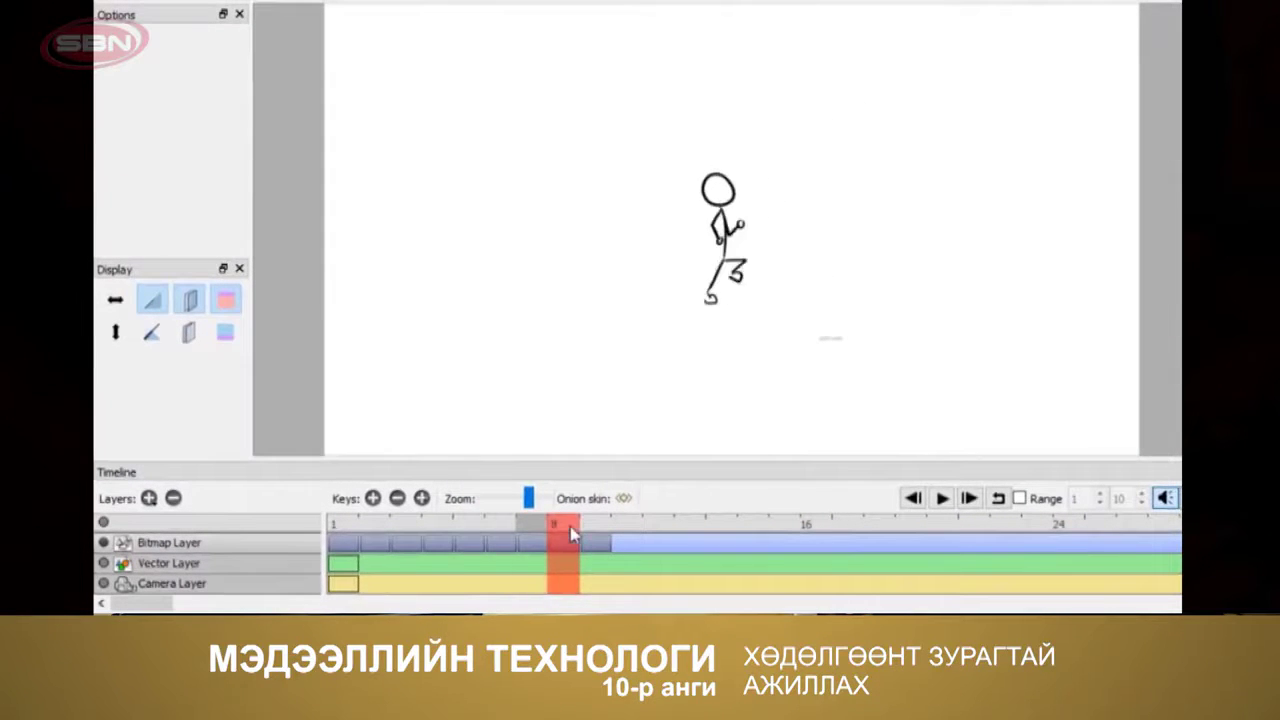
pyautogui.click(597, 533)
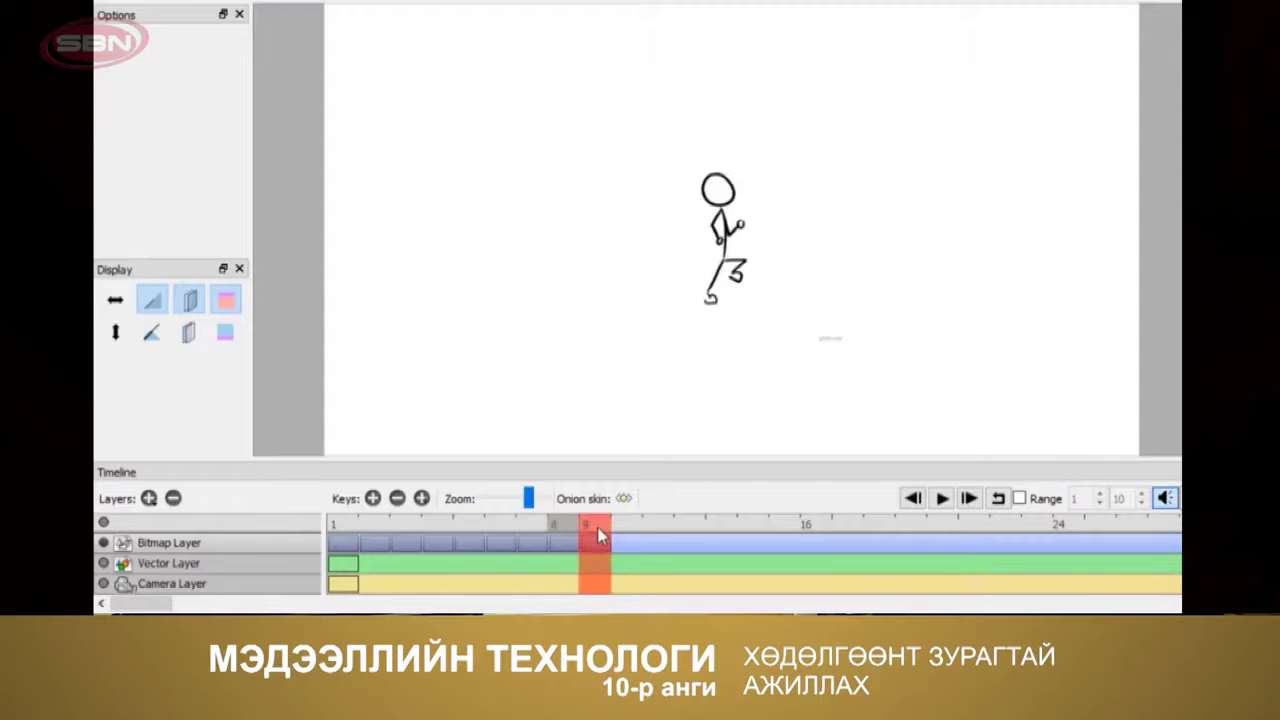
# Turn on looping and play the walking figure animation
pyautogui.click(942, 499)
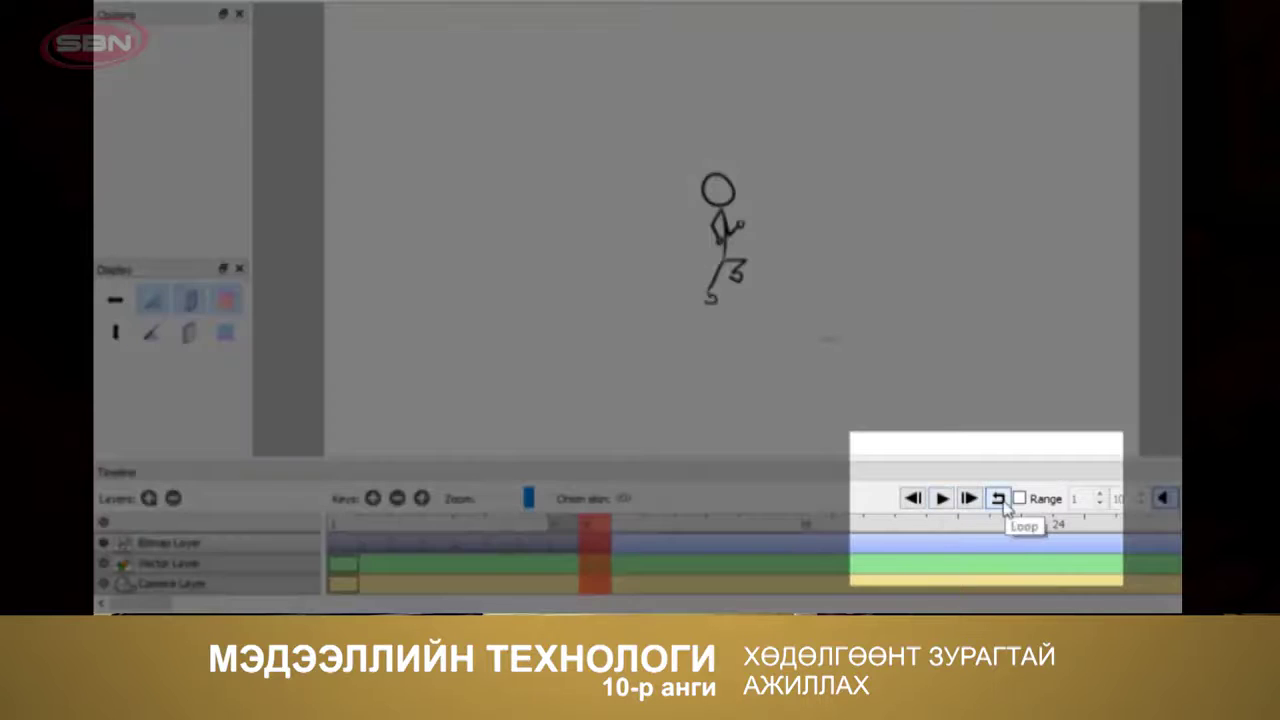
pyautogui.click(998, 499)
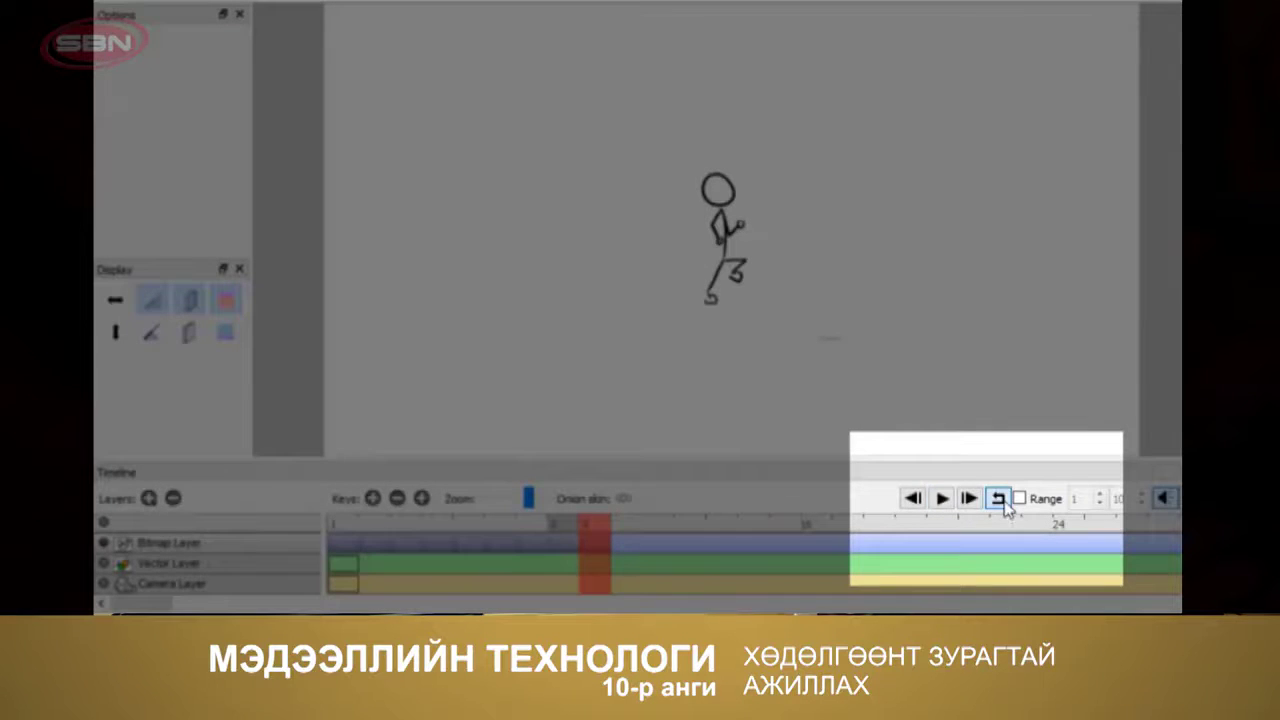
pyautogui.click(942, 499)
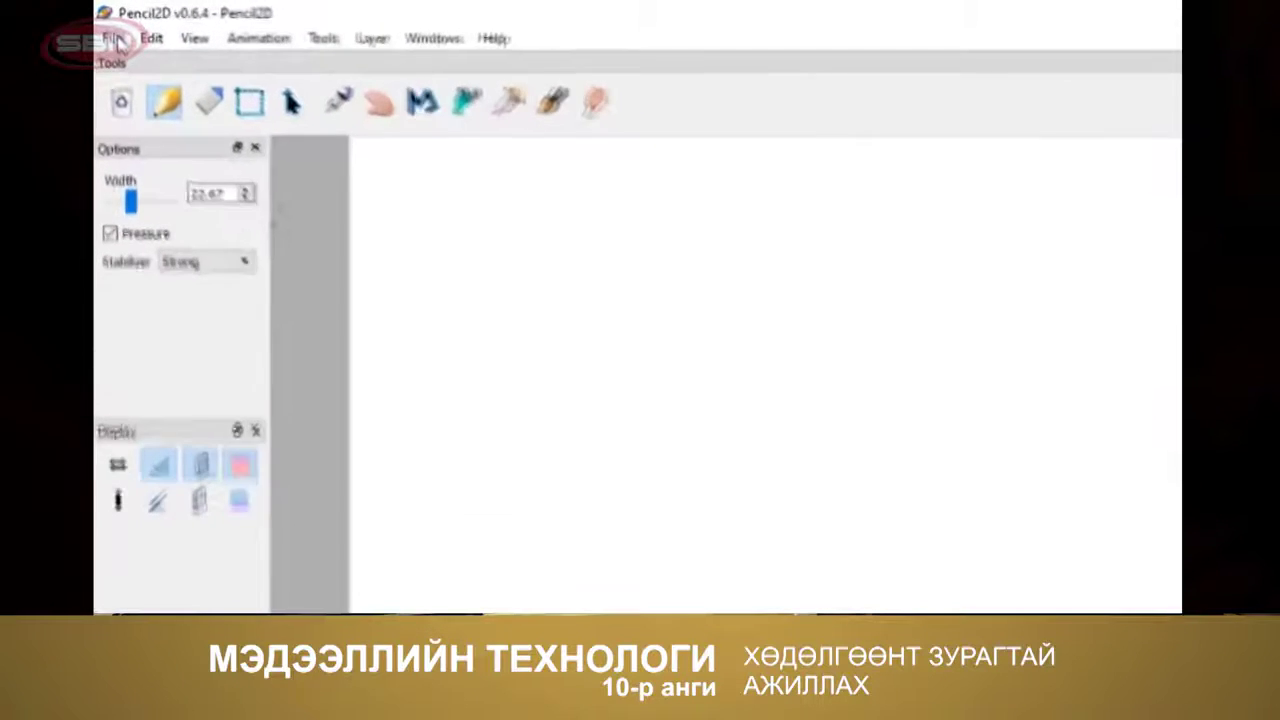
# Import the image "edelman-copy.jpeg" from the ppt folder on the Desktop onto the canvas
pyautogui.click(106, 27)
pyautogui.moveTo(153, 222)
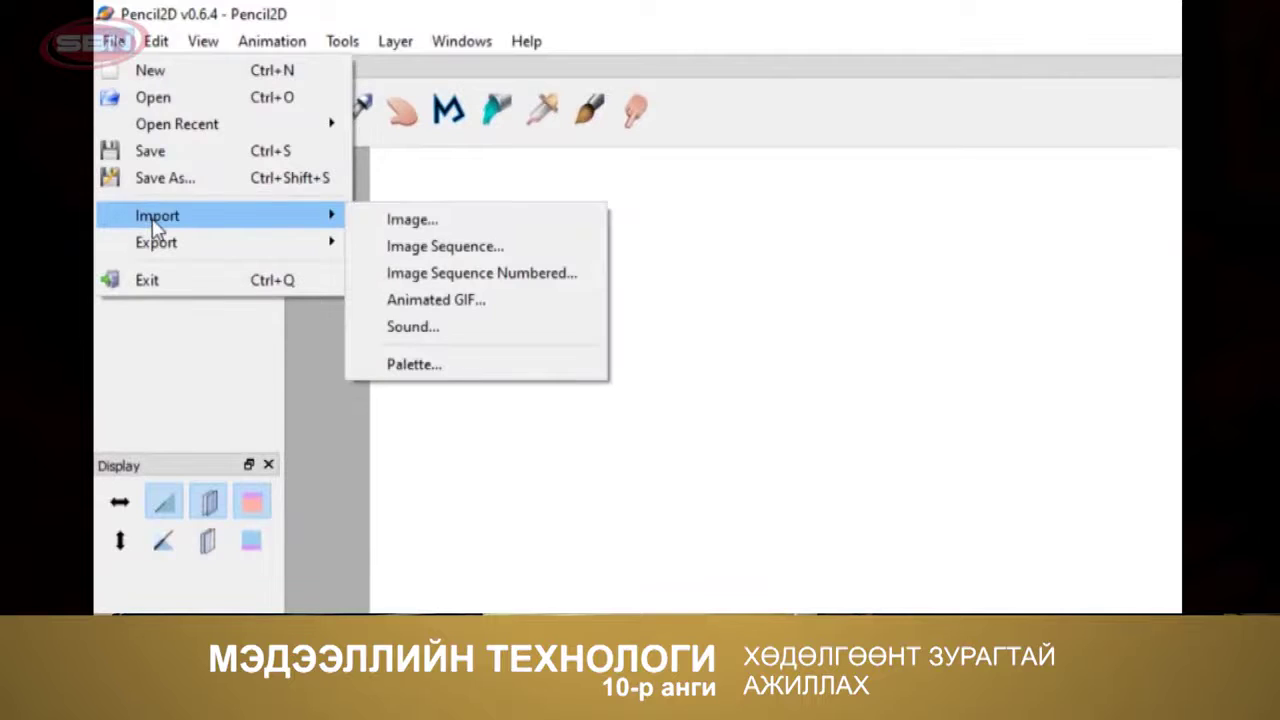
pyautogui.click(380, 228)
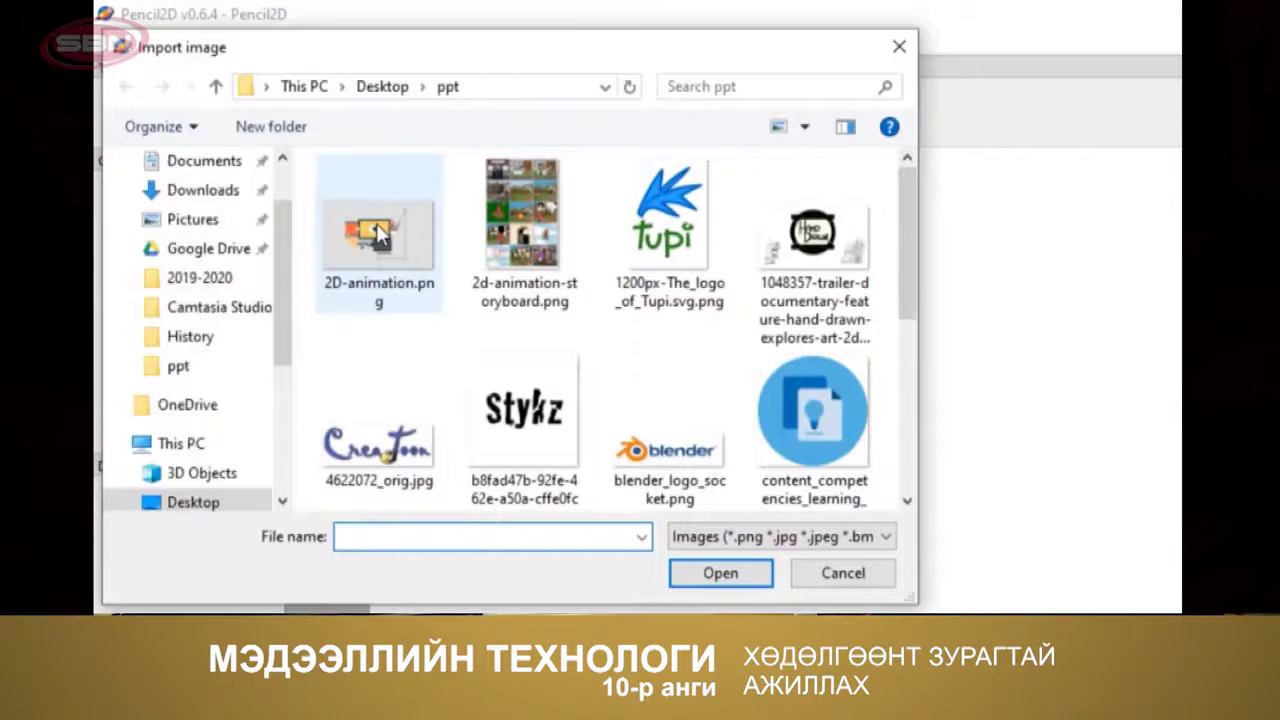
pyautogui.scroll(-3, 483, 338)
pyautogui.click(488, 332)
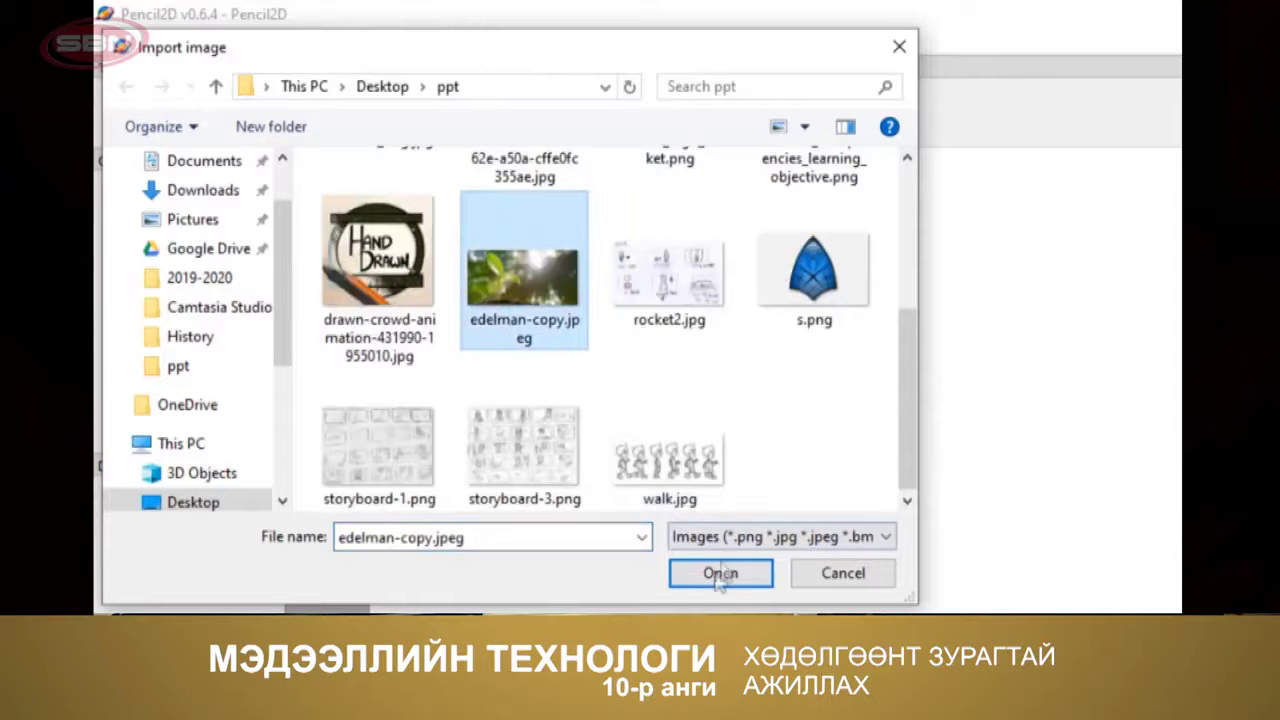
pyautogui.click(712, 576)
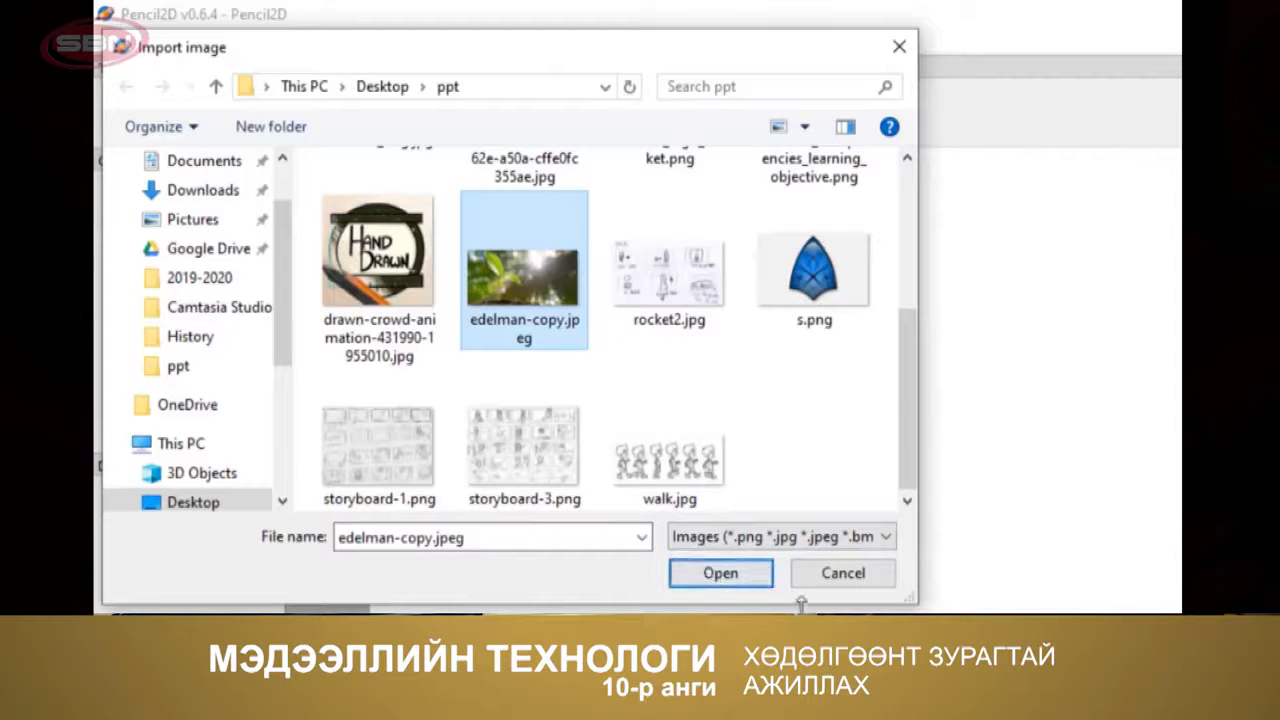
pyautogui.click(712, 575)
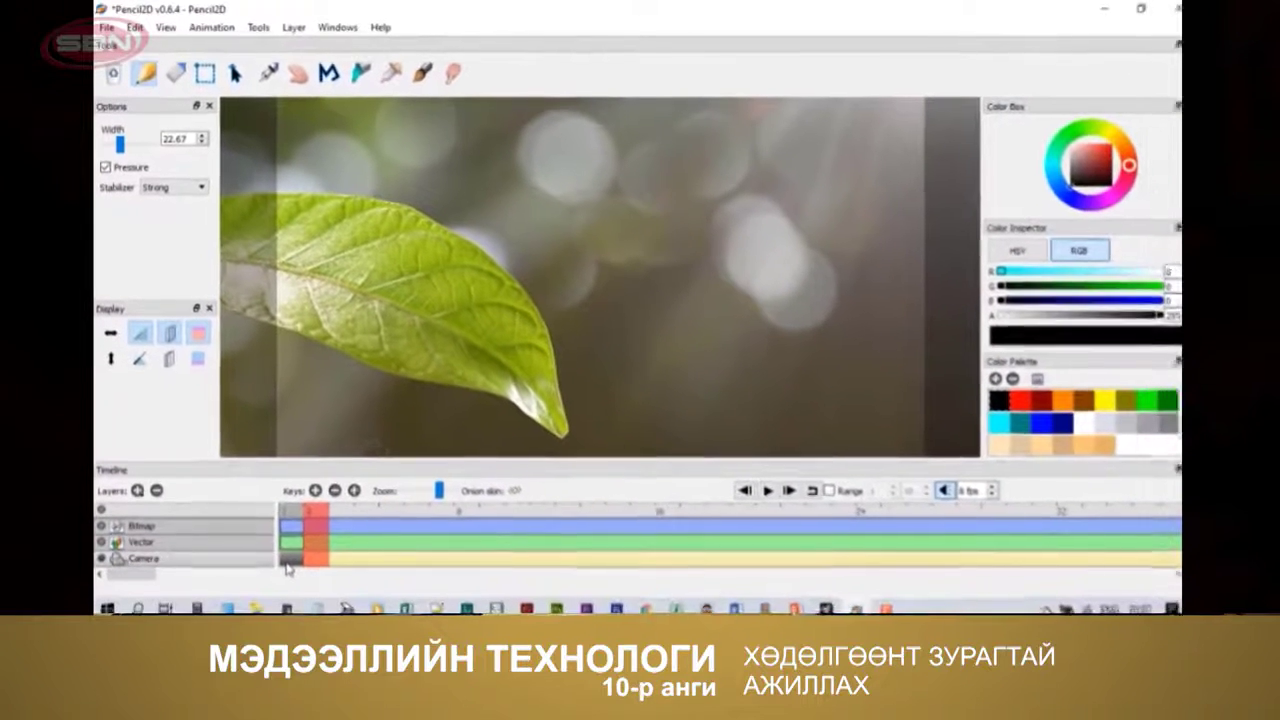
# At frame 1, use the Hand tool to pan the camera view to the bright light spots in the photo
pyautogui.press('h')
pyautogui.click(290, 516)
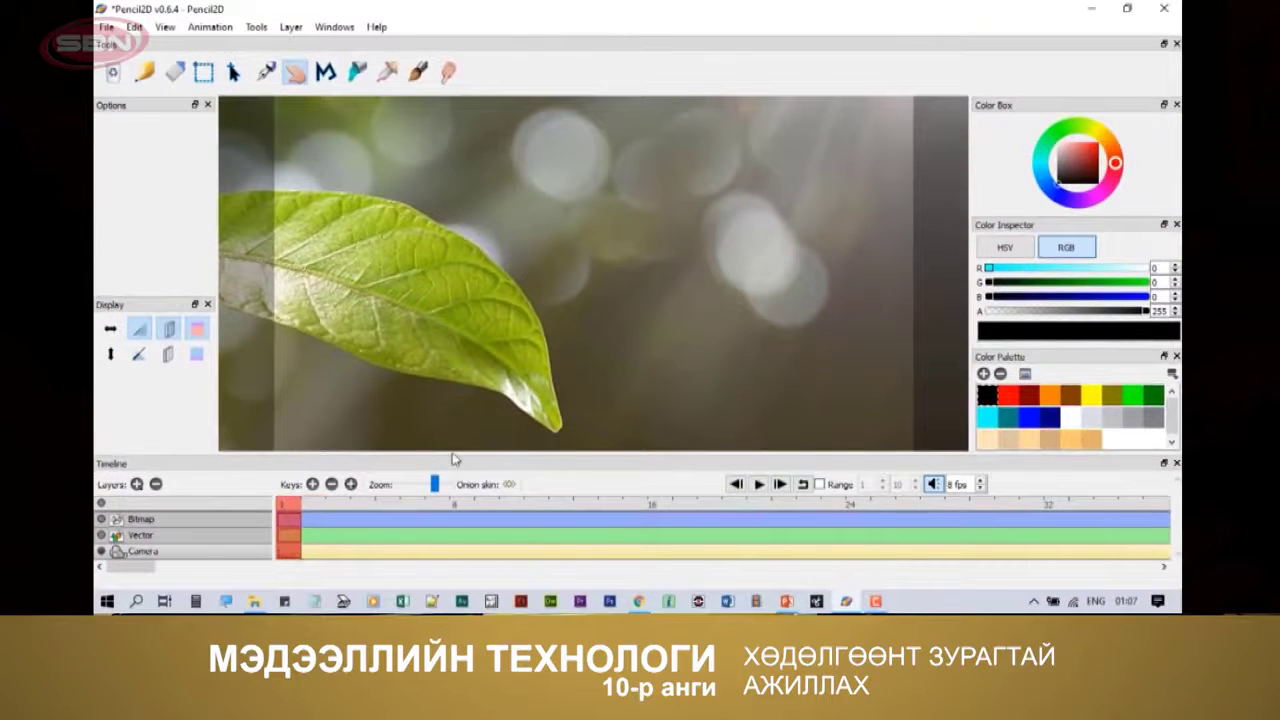
pyautogui.moveTo(788, 213); pyautogui.dragTo(609, 354)
pyautogui.moveTo(889, 163); pyautogui.dragTo(522, 184)
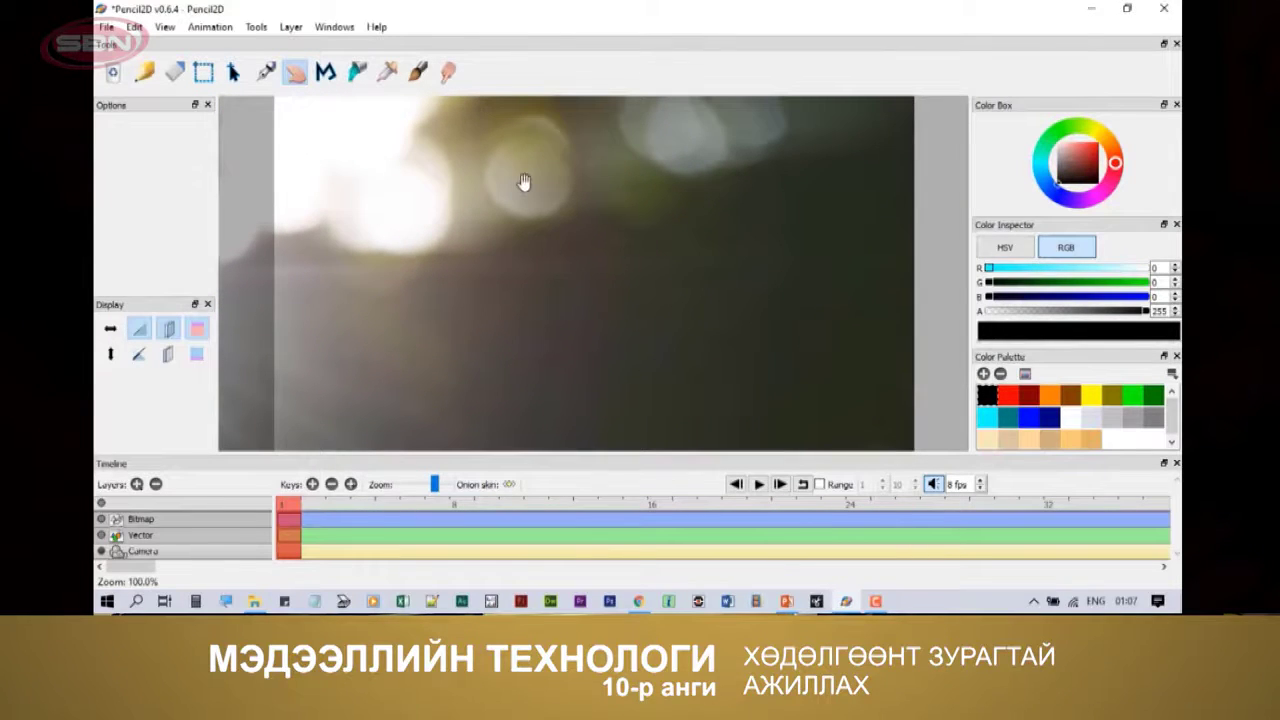
pyautogui.moveTo(630, 248); pyautogui.dragTo(815, 206)
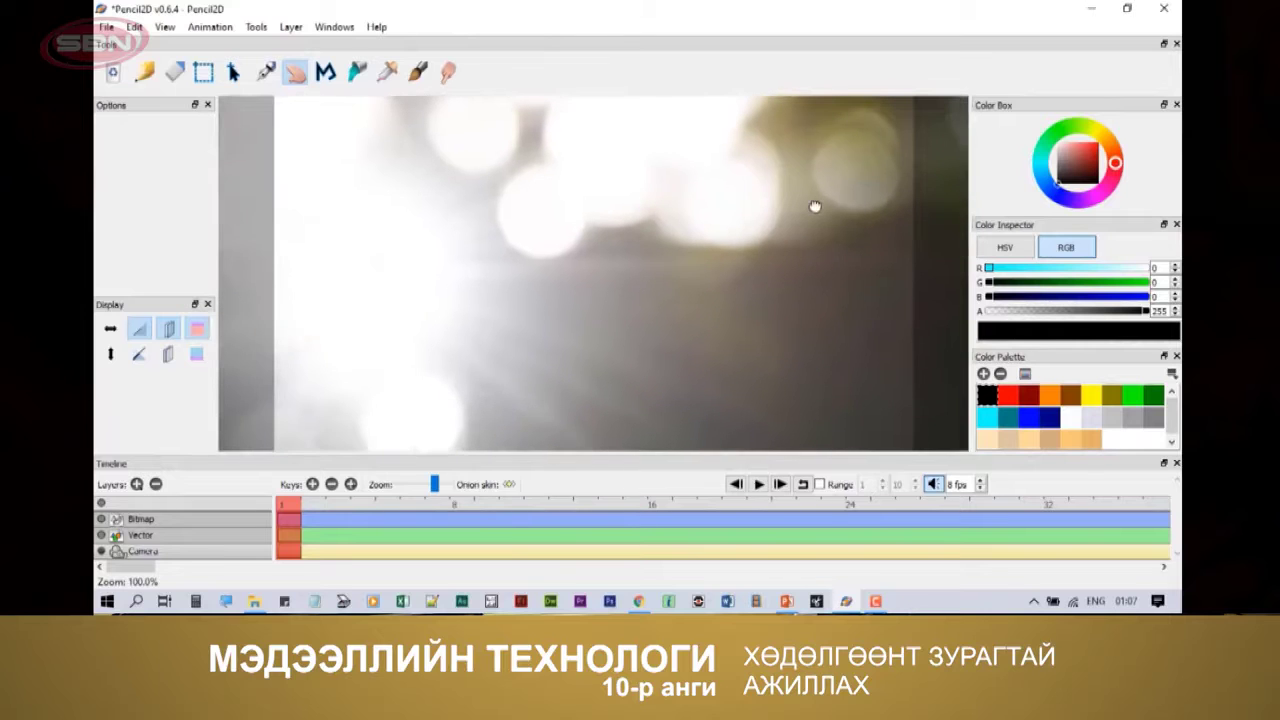
# At frame 24, pan the camera view to the two green leaves in the photo, and play the animation
pyautogui.click(856, 508)
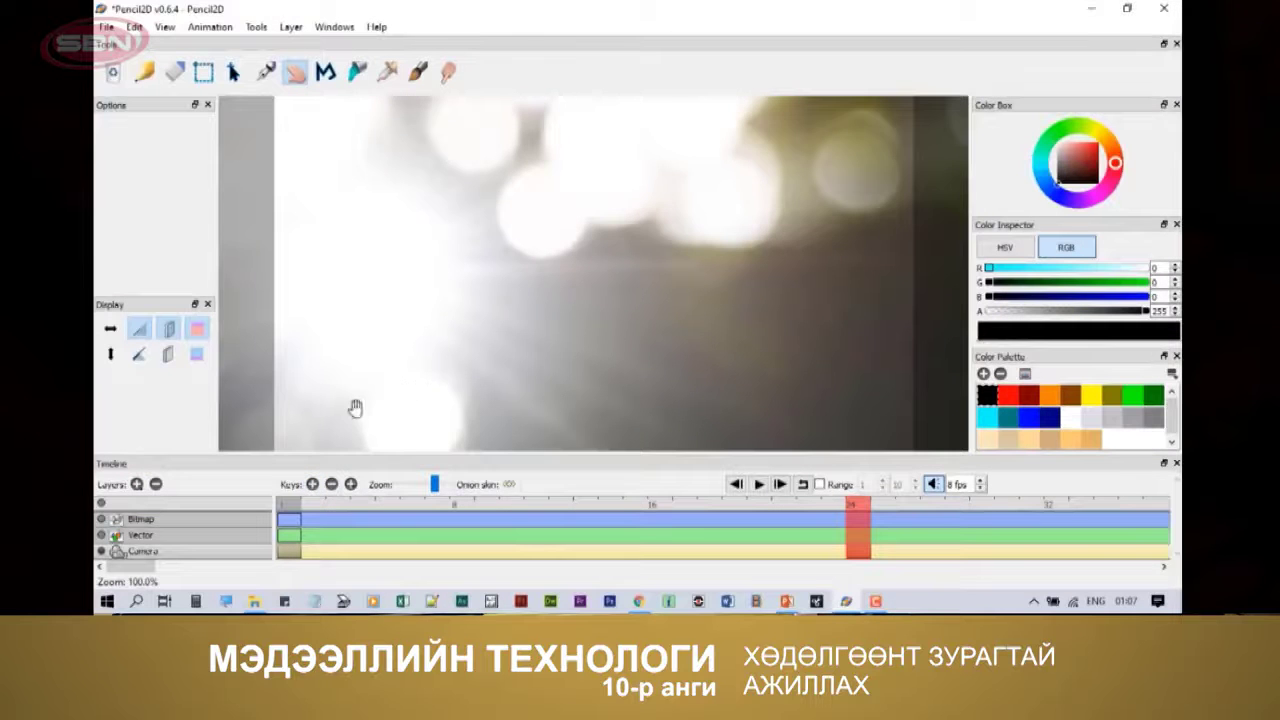
pyautogui.moveTo(354, 406); pyautogui.dragTo(738, 274)
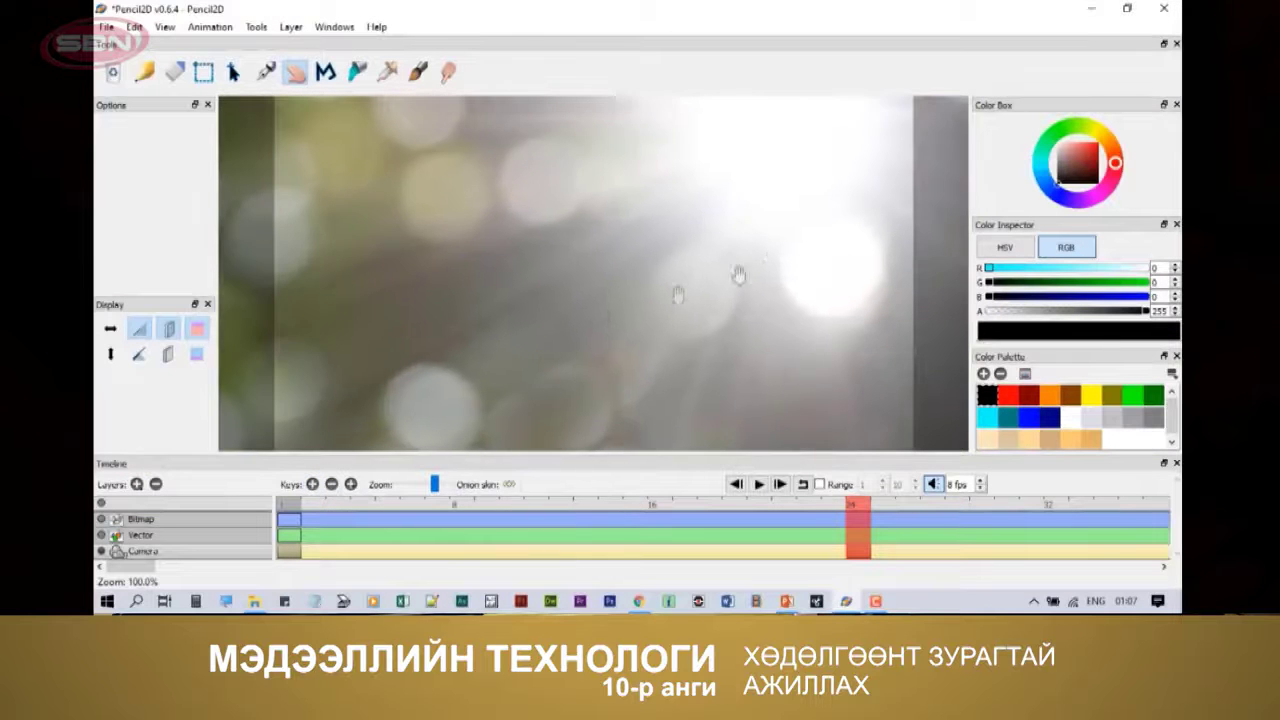
pyautogui.moveTo(457, 380); pyautogui.dragTo(831, 274)
pyautogui.moveTo(568, 351); pyautogui.dragTo(642, 304)
pyautogui.moveTo(534, 320)
pyautogui.mouseDown()
pyautogui.moveTo(677, 334)
pyautogui.moveTo(642, 290)
pyautogui.mouseUp()
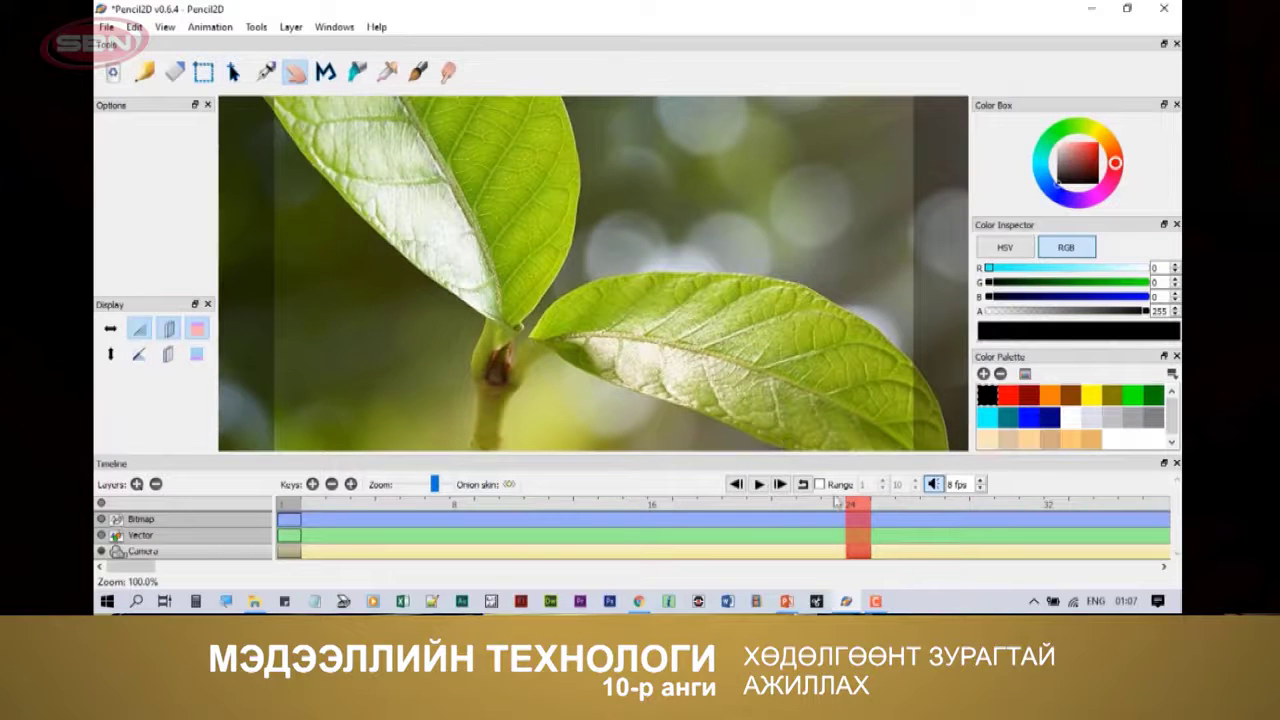
pyautogui.click(760, 485)
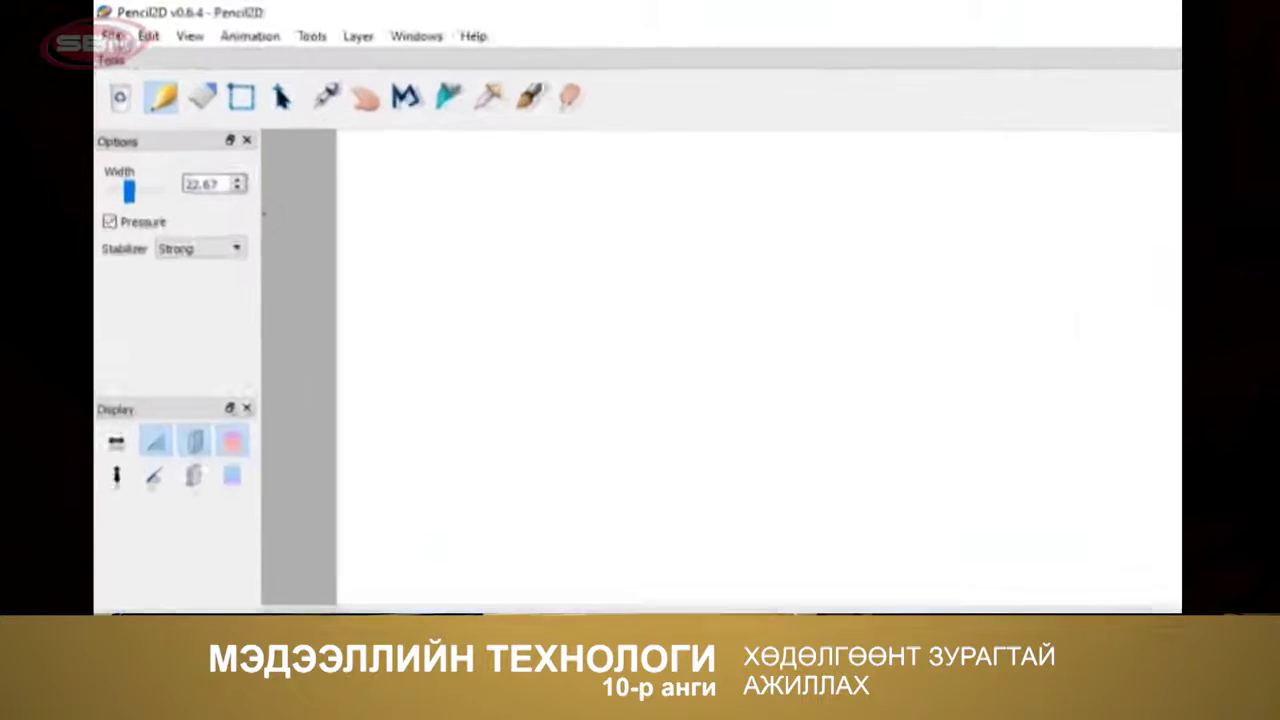
# Import the image "edelman-copy.jpeg" from the ppt folder on the Desktop onto the blank canvas
pyautogui.click(105, 27)
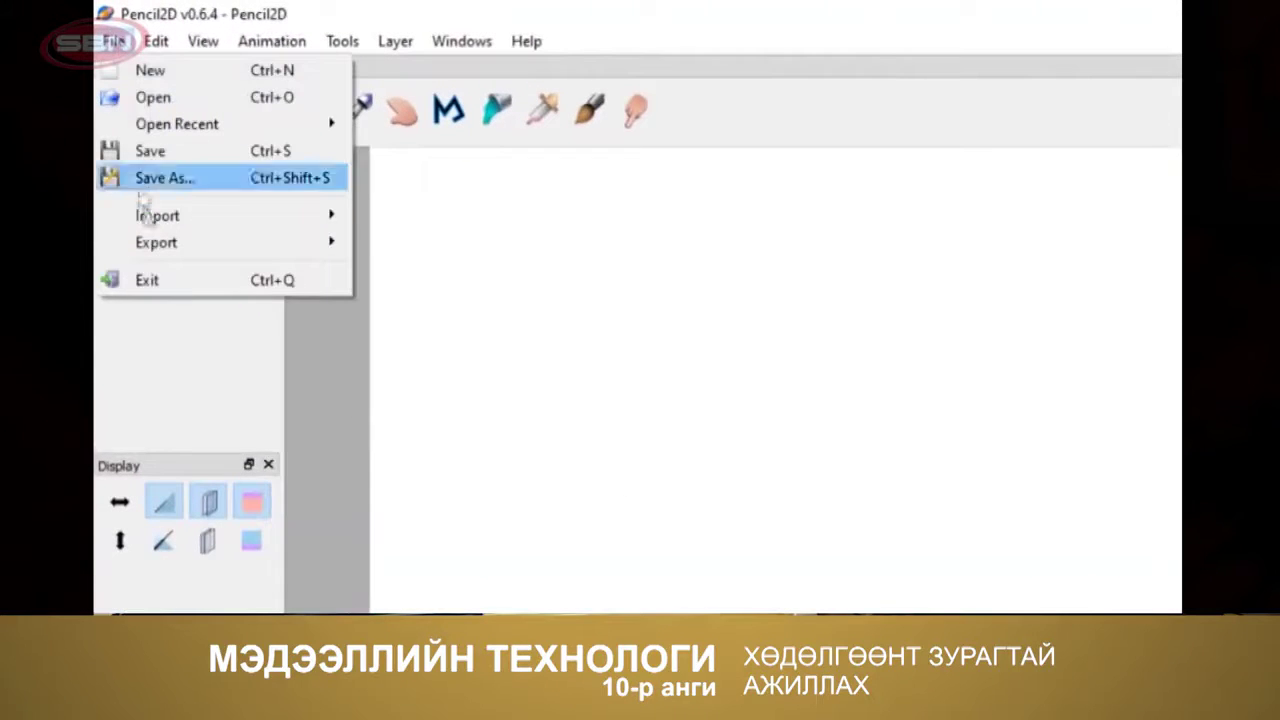
pyautogui.moveTo(150, 218)
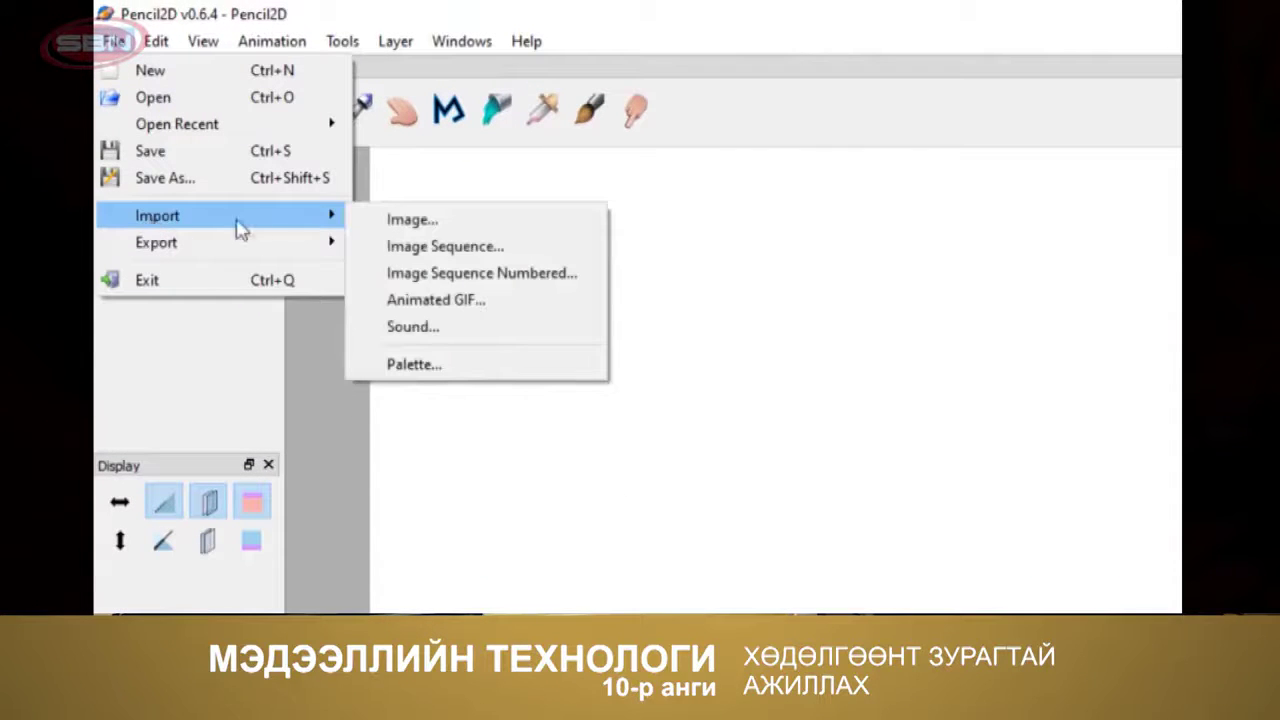
pyautogui.click(380, 222)
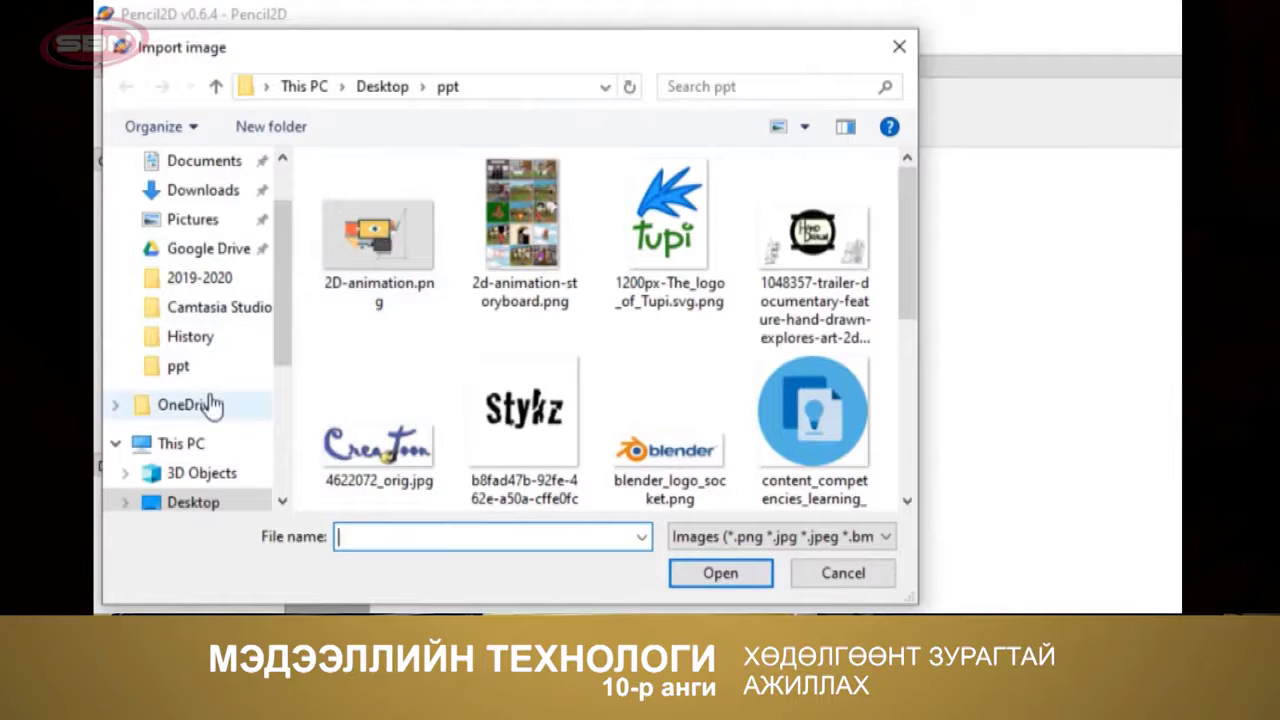
pyautogui.scroll(-3, 480, 338)
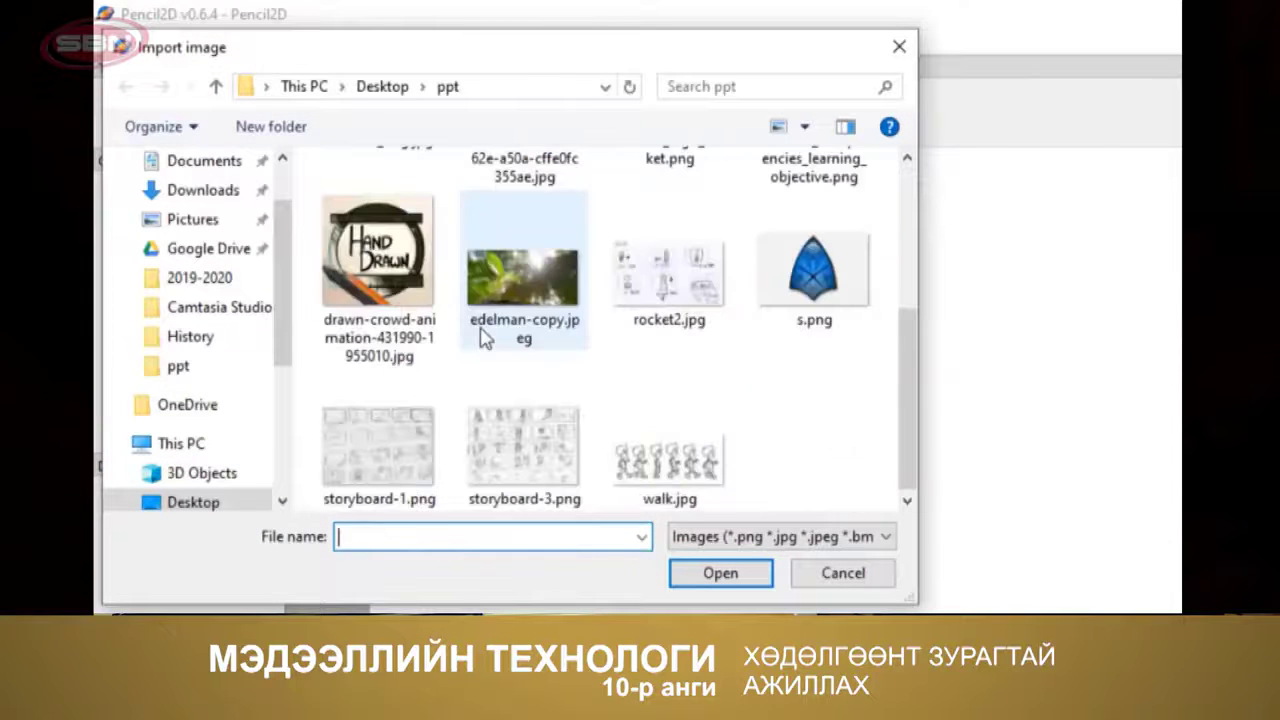
pyautogui.click(506, 322)
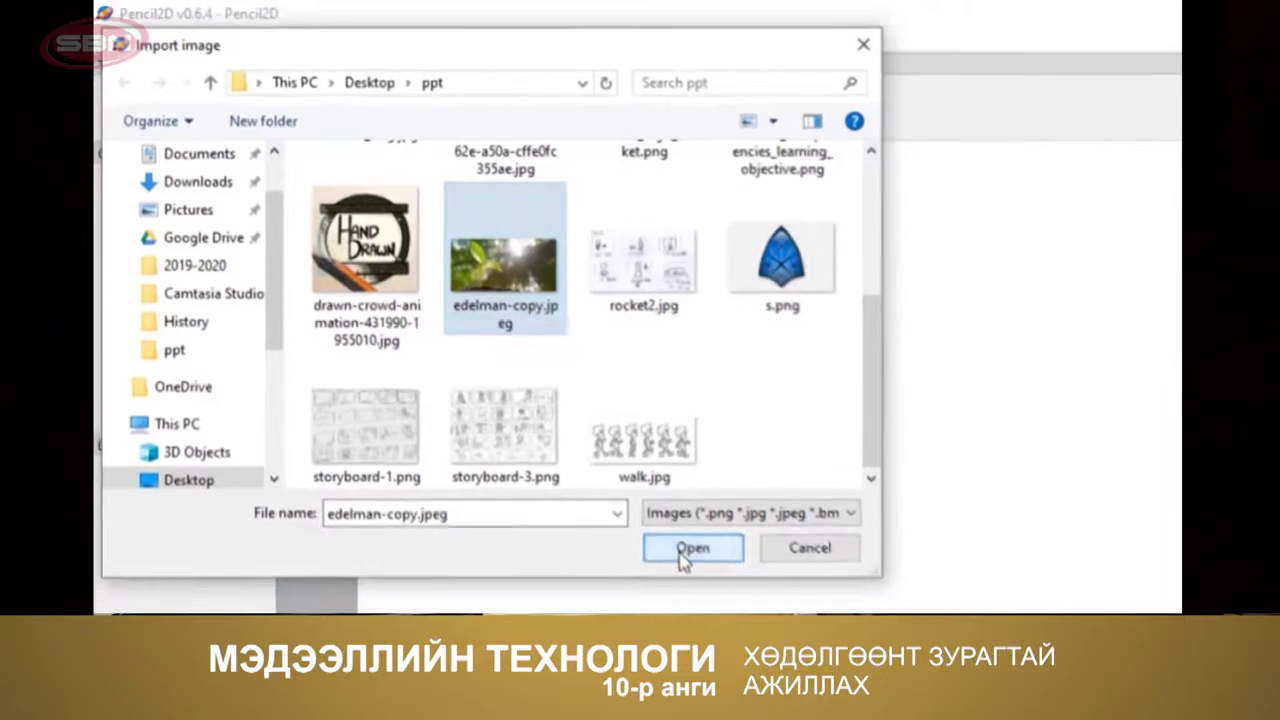
pyautogui.click(680, 555)
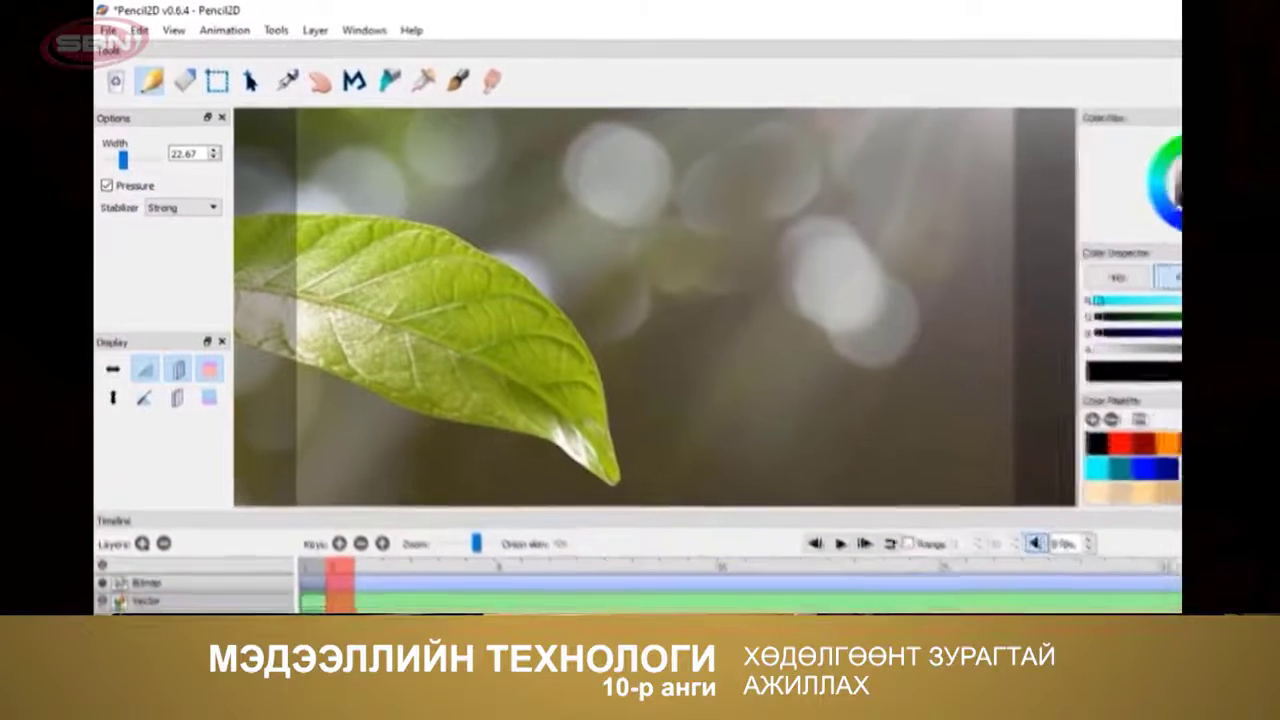
# At frame 1, pan the camera view with the Hand tool to the bright light spots in the photo
pyautogui.press('h')
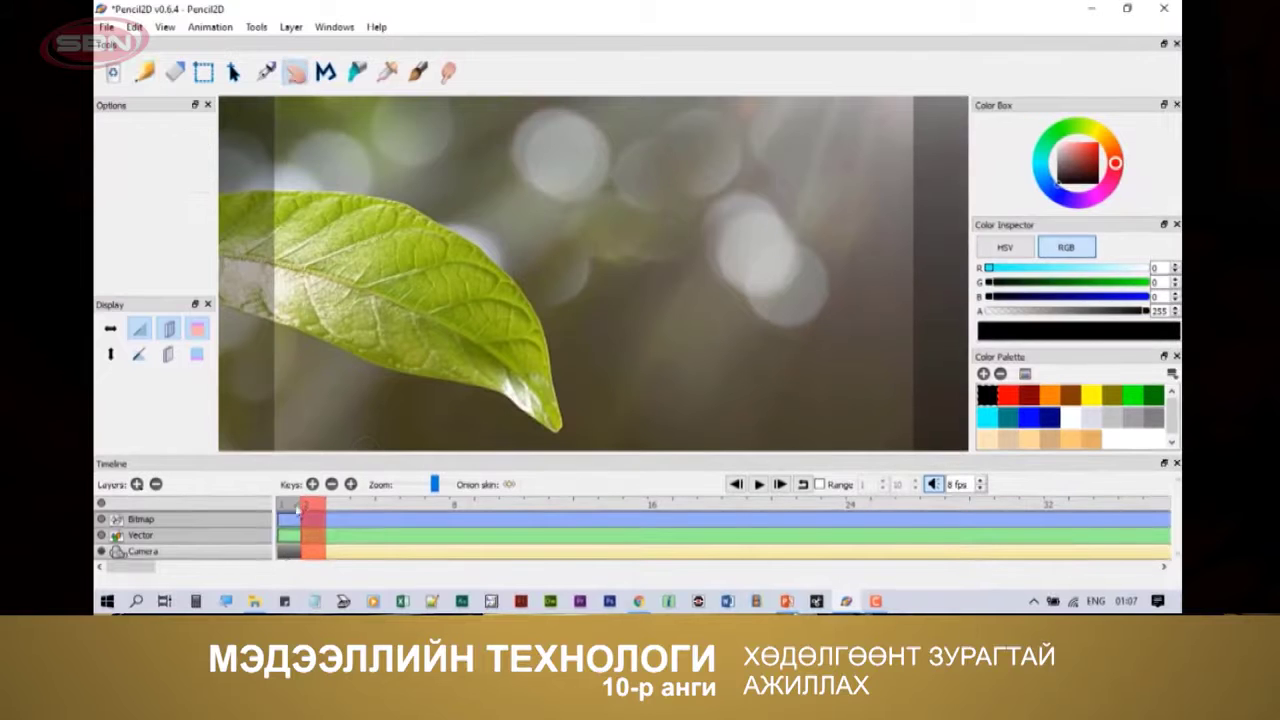
pyautogui.click(287, 513)
pyautogui.moveTo(770, 240); pyautogui.dragTo(683, 310)
pyautogui.moveTo(850, 210); pyautogui.dragTo(815, 206)
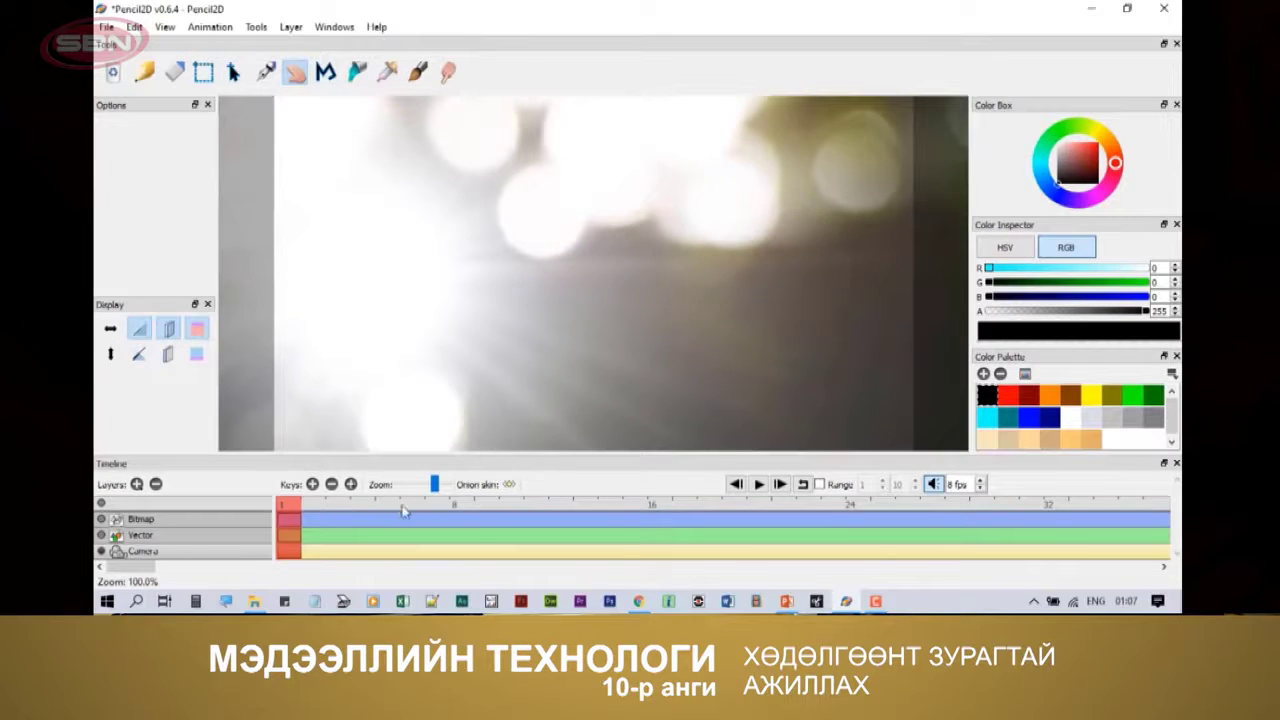
# At frame 24, pan the view across the photo to the two green leaves and play the camera animation
pyautogui.click(855, 508)
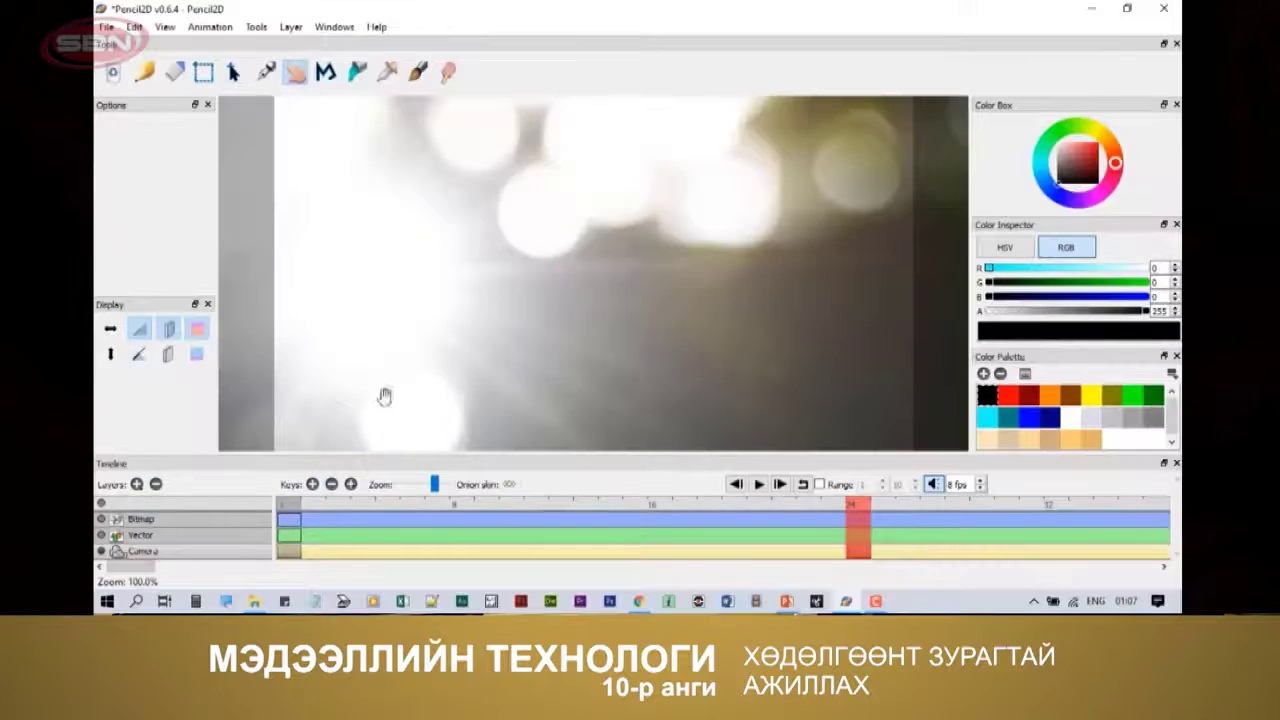
pyautogui.moveTo(608, 357); pyautogui.dragTo(772, 254)
pyautogui.moveTo(443, 400); pyautogui.dragTo(814, 266)
pyautogui.moveTo(592, 329); pyautogui.dragTo(642, 290)
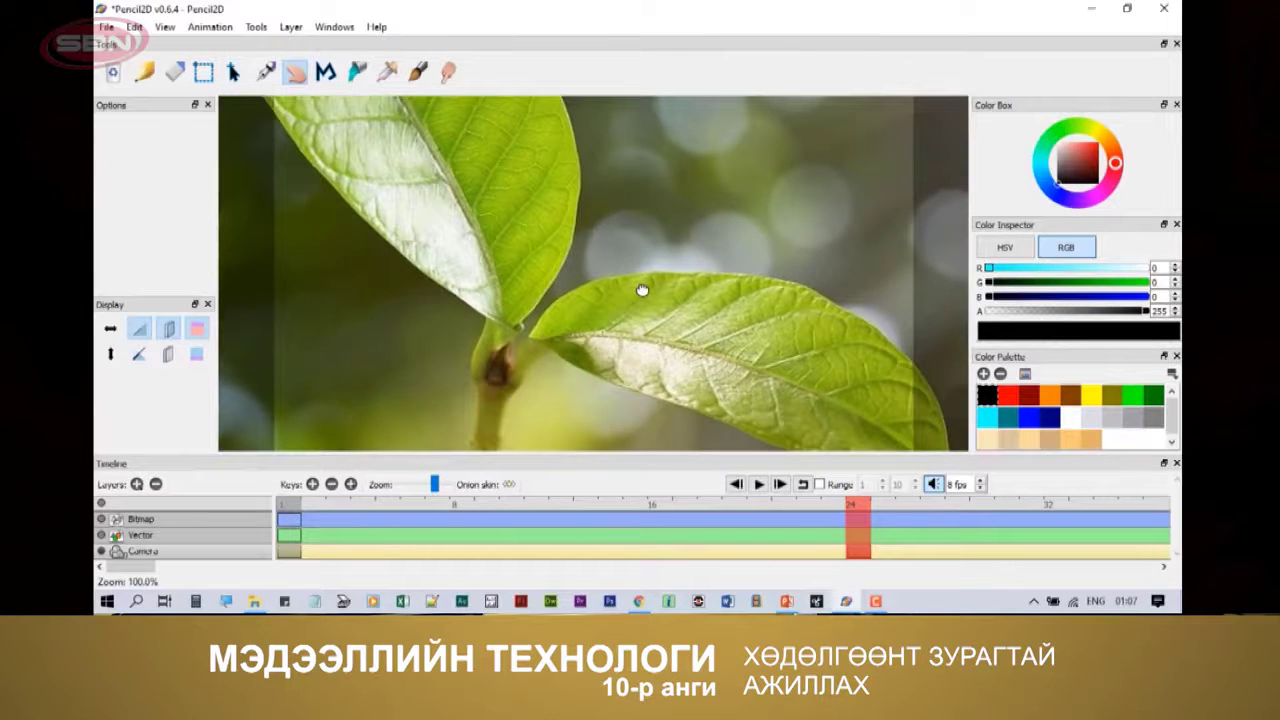
pyautogui.click(759, 484)
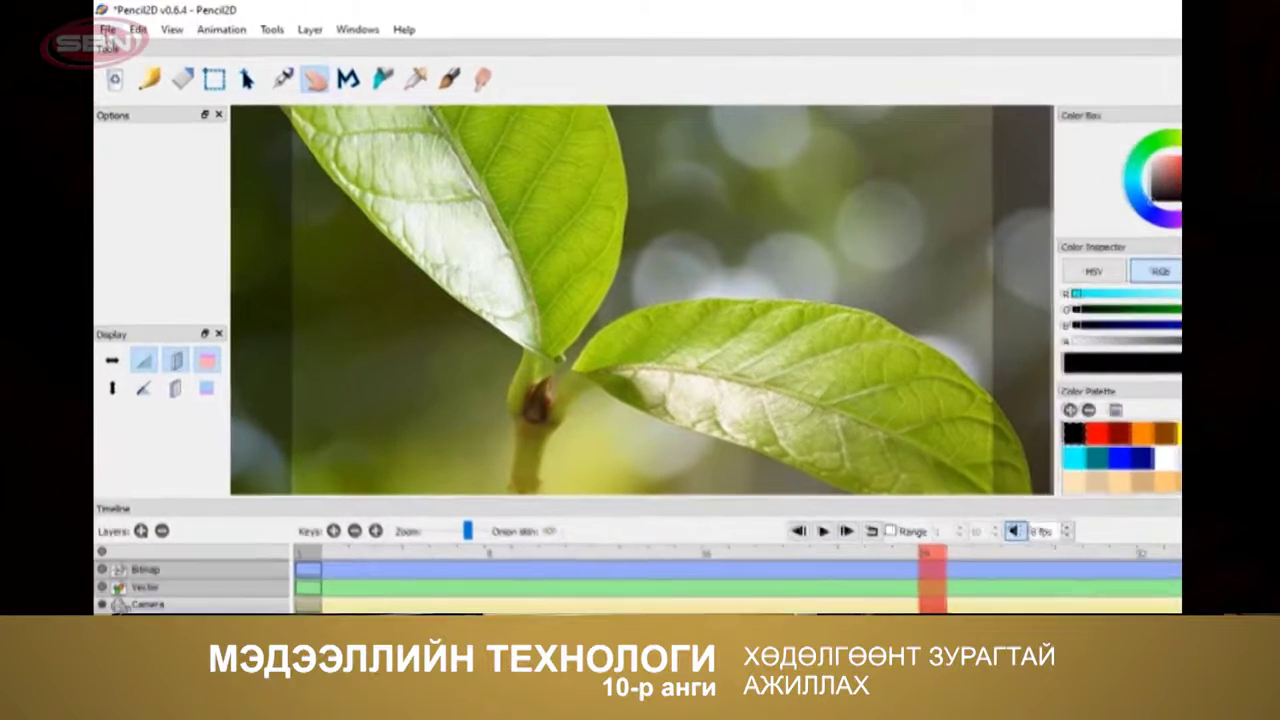
# Export the animation as an MP4 movie named CameraAnimation.mp4 in the ppt folder on the Desktop
pyautogui.click(105, 26)
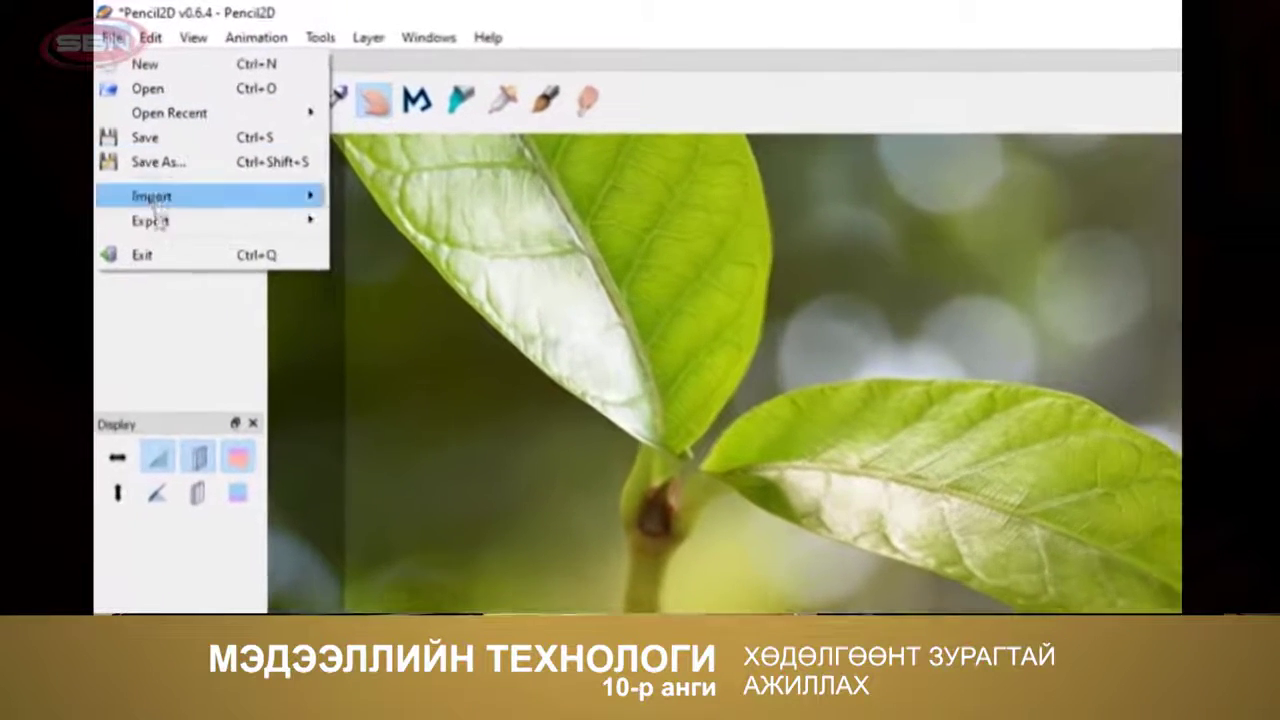
pyautogui.moveTo(152, 220)
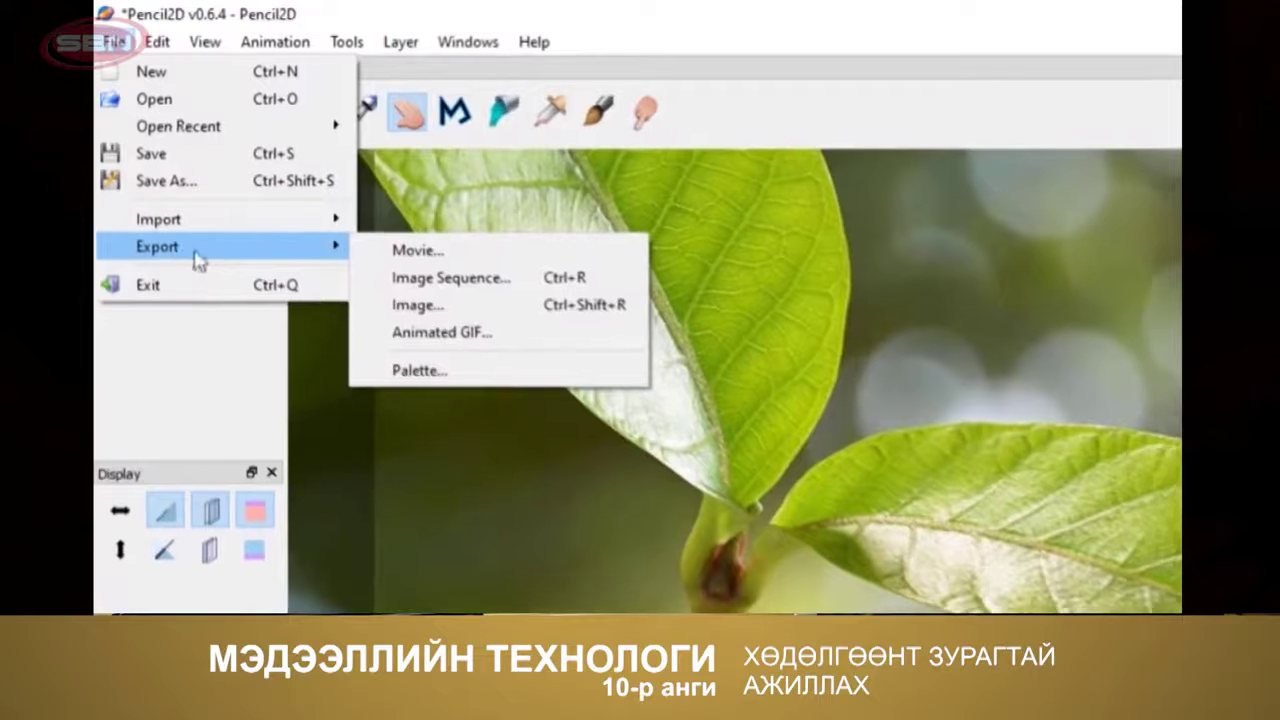
pyautogui.click(428, 260)
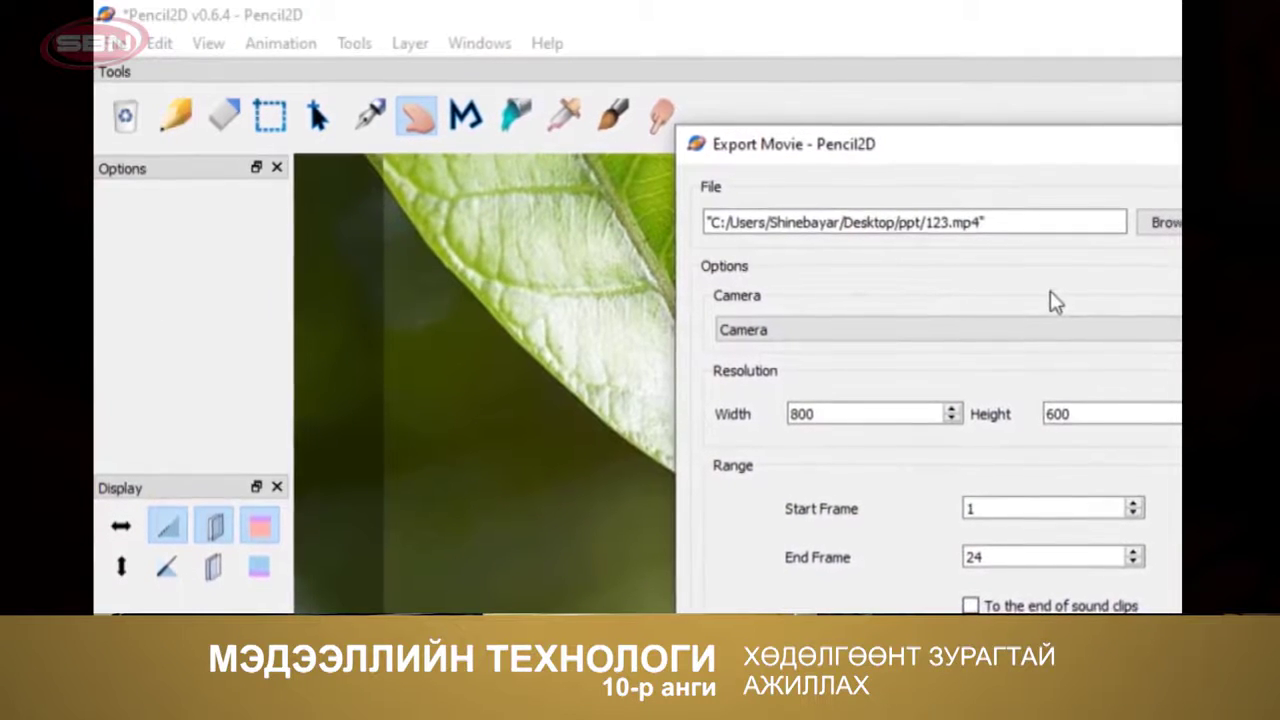
pyautogui.click(1140, 222)
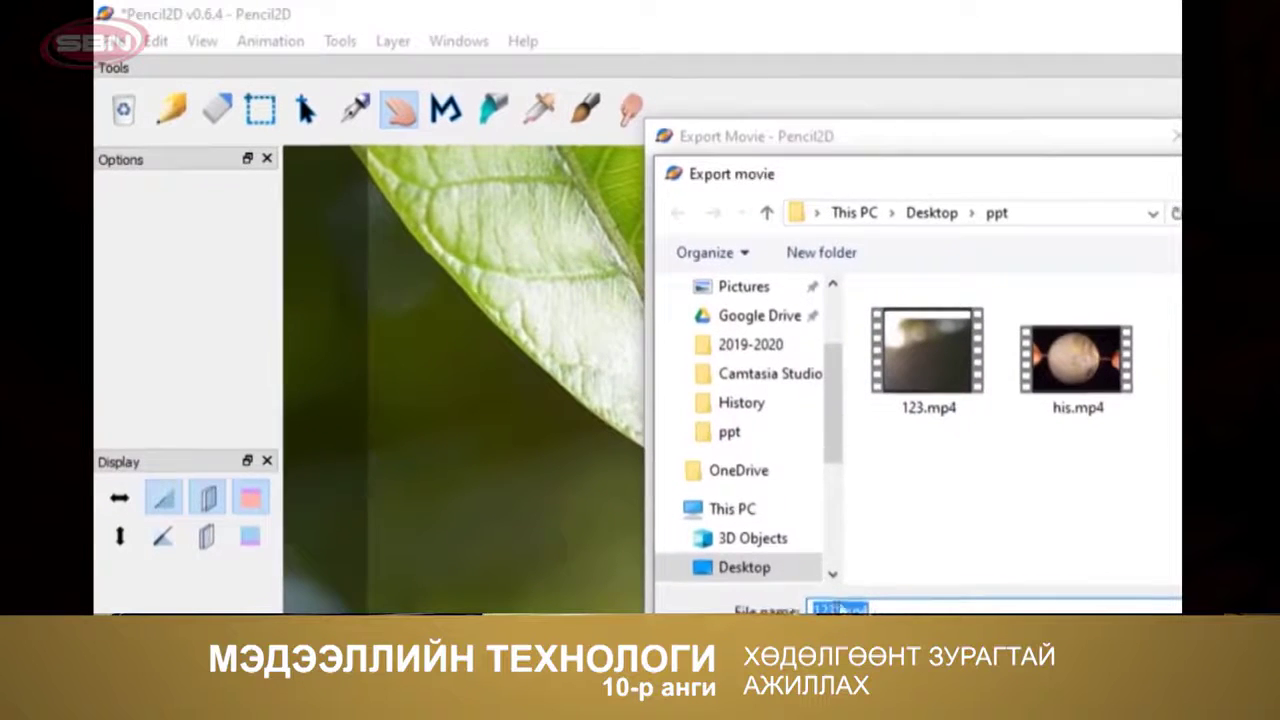
pyautogui.click(840, 611)
pyautogui.doubleClick(808, 591)
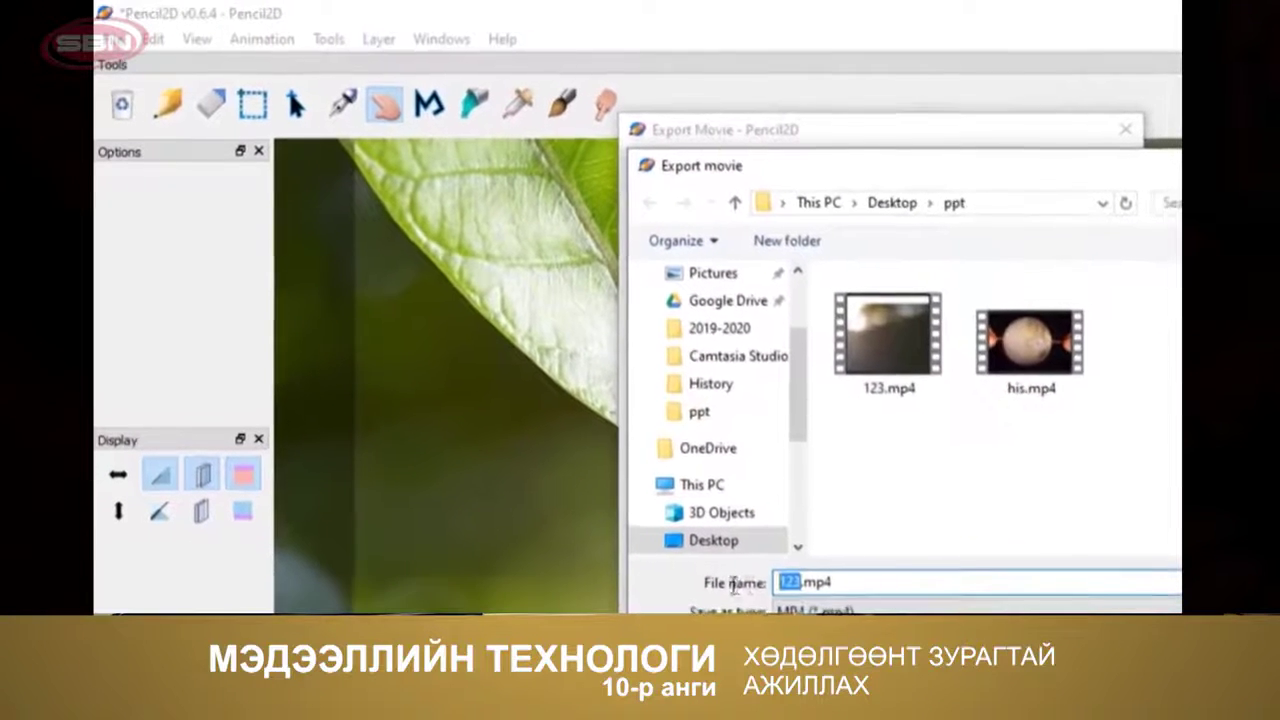
pyautogui.write('Camera')
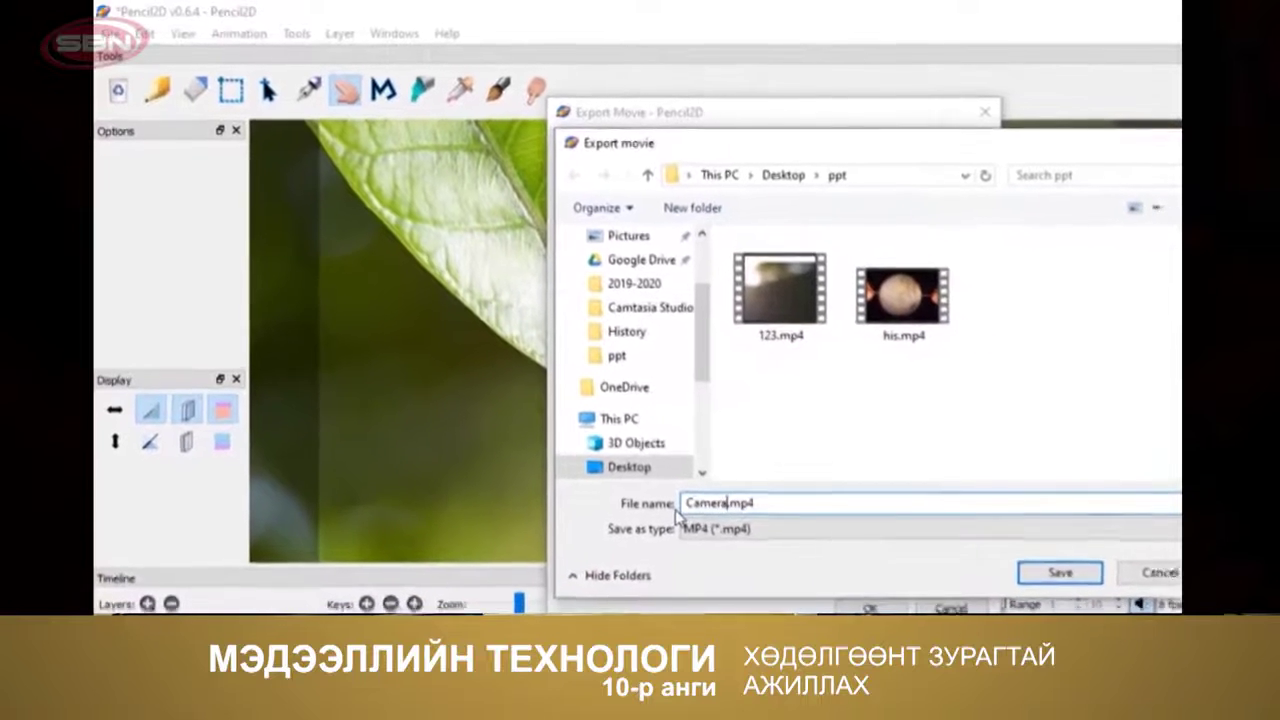
pyautogui.write('Animation')
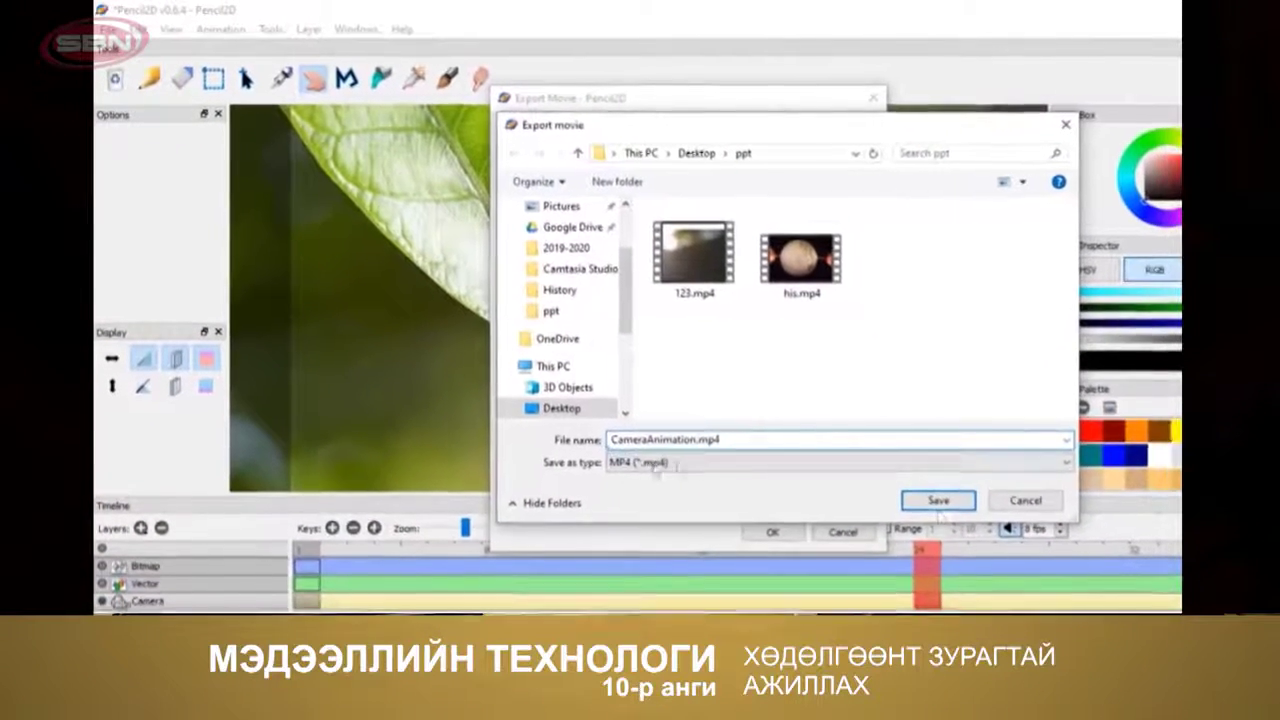
pyautogui.click(949, 507)
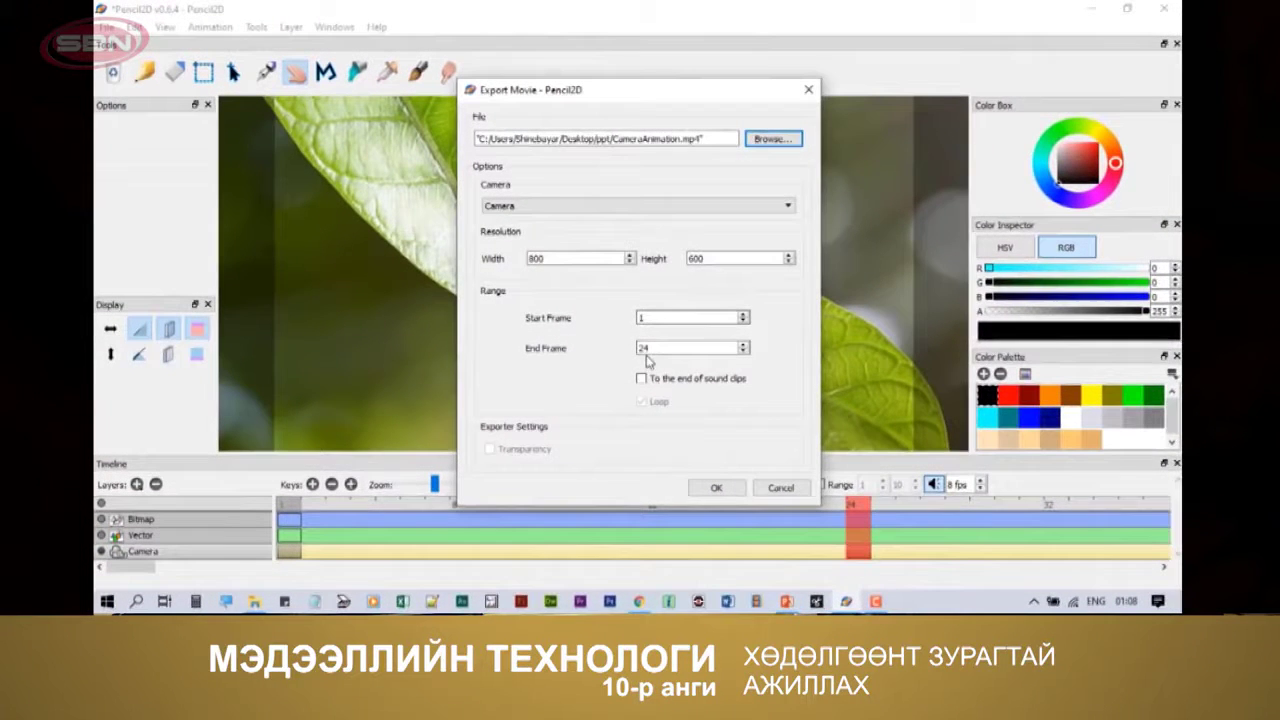
pyautogui.click(716, 488)
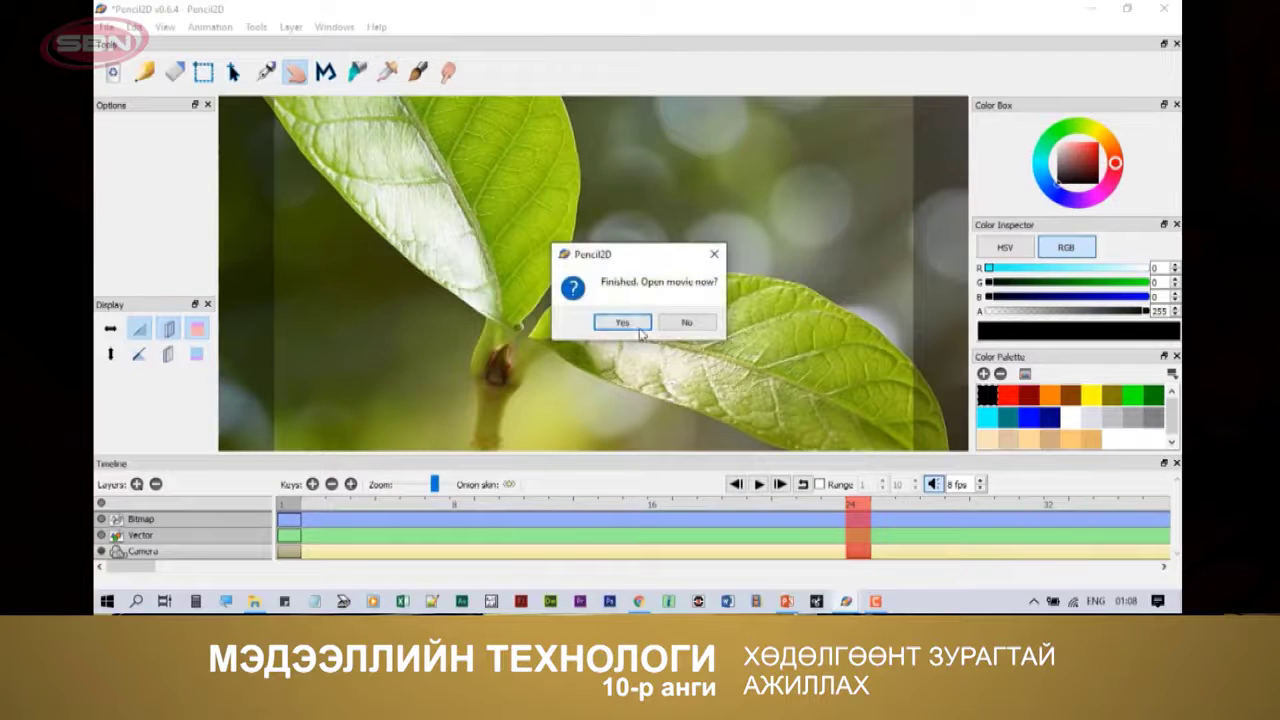
# Open the exported CameraAnimation.mp4 from the ppt folder in Windows Media Player and watch the camera movement
pyautogui.click(634, 326)
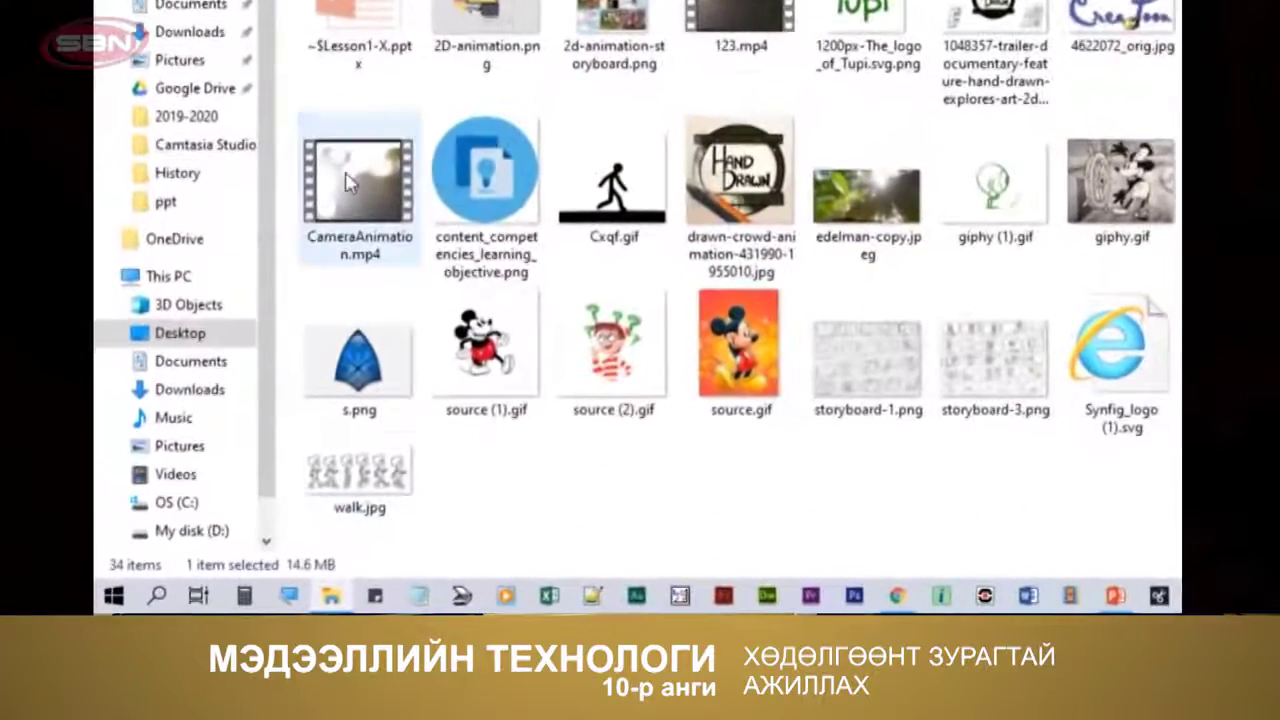
pyautogui.rightClick(345, 181)
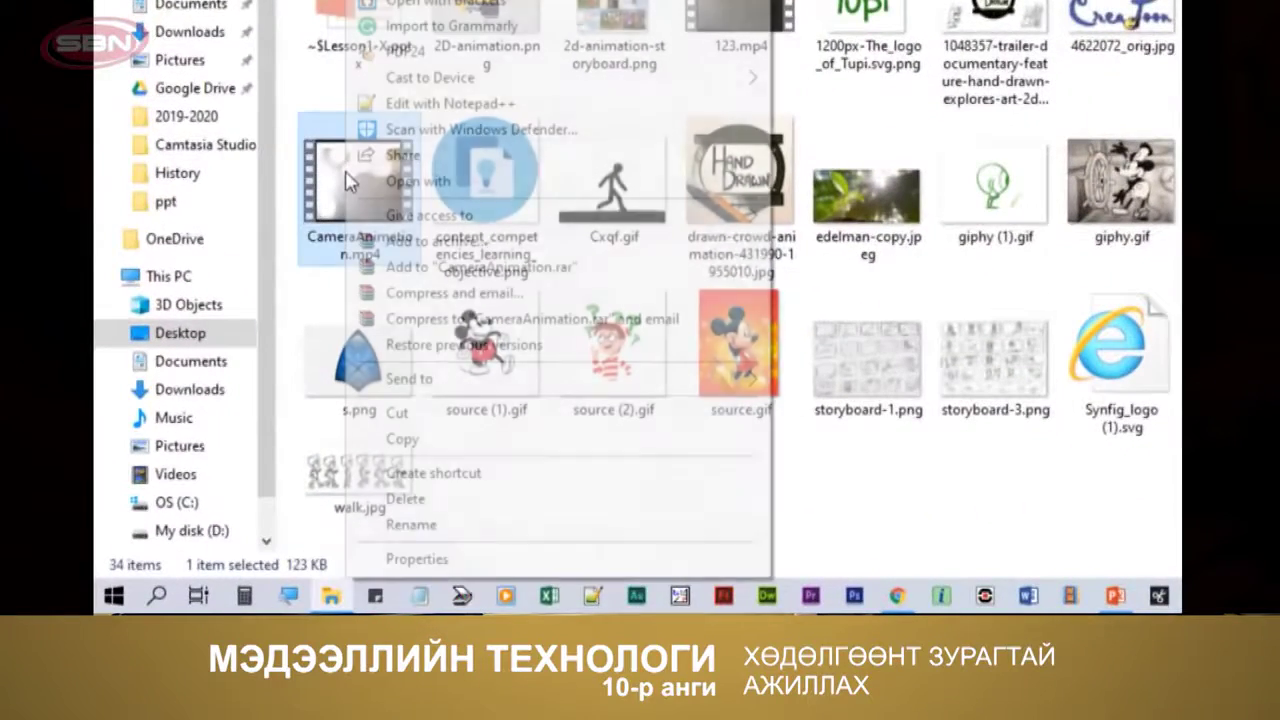
pyautogui.moveTo(730, 190)
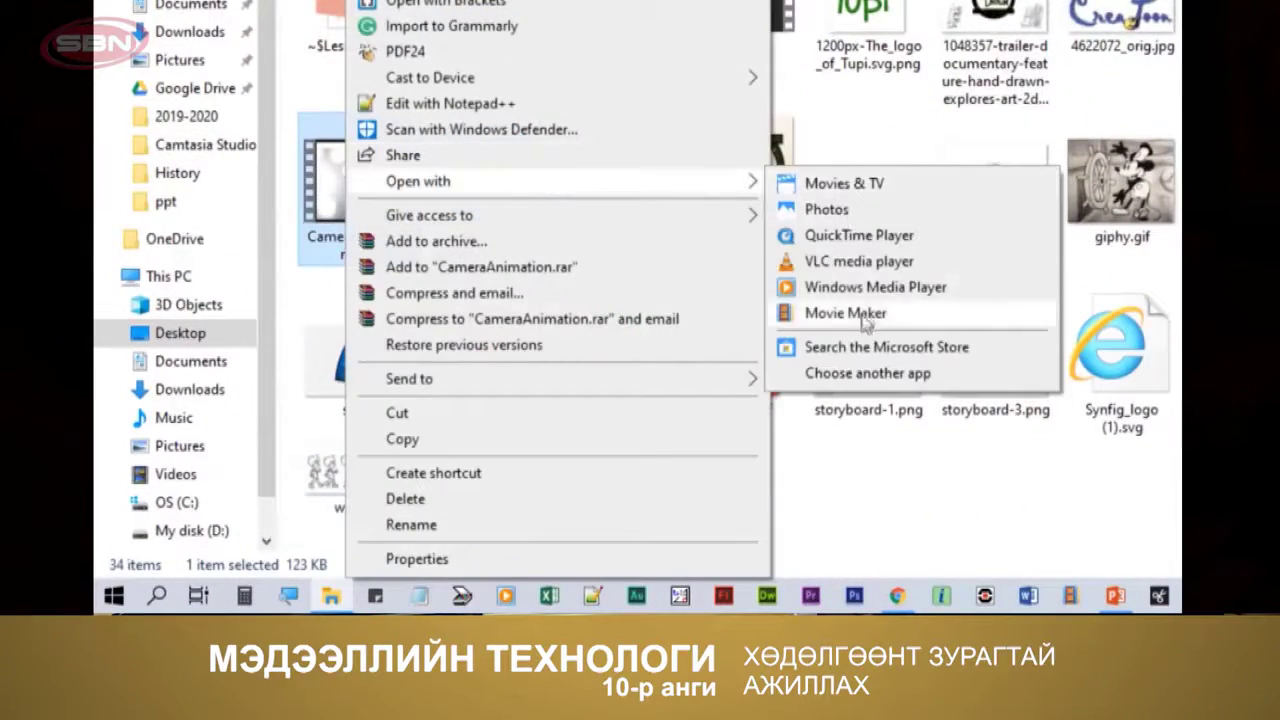
pyautogui.click(857, 287)
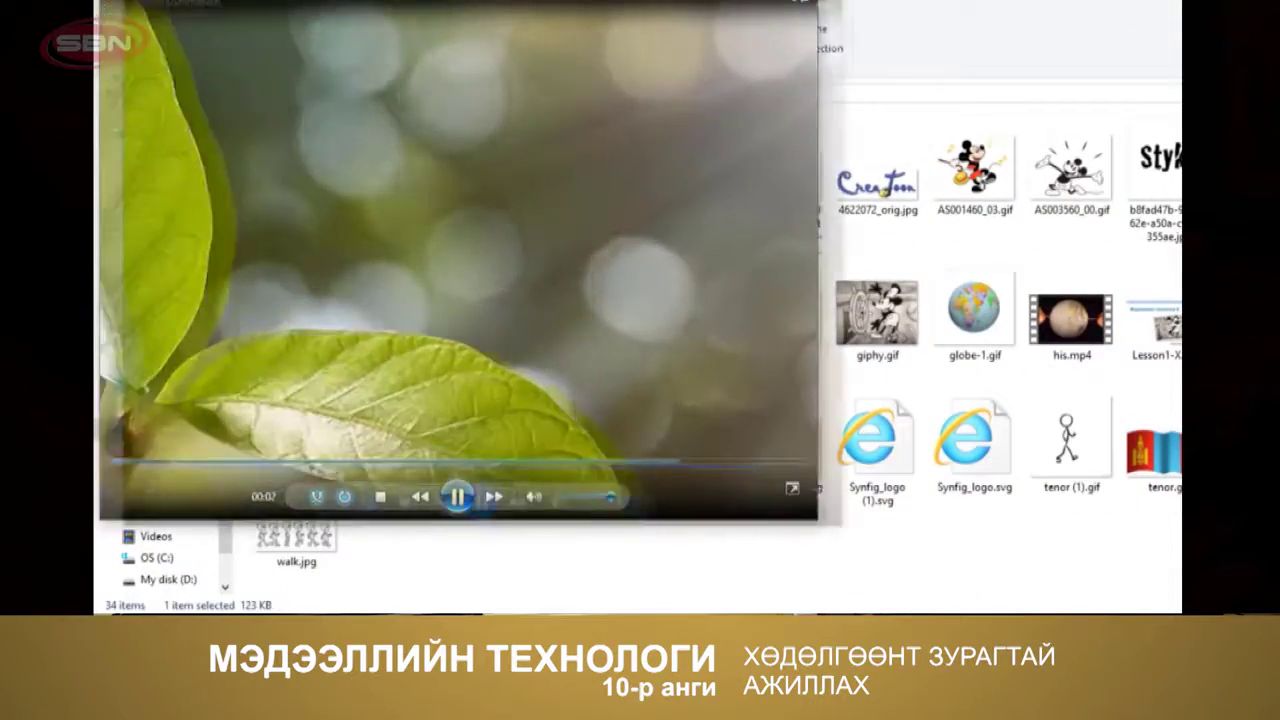
pyautogui.moveTo(565, 4); pyautogui.dragTo(720, 3)
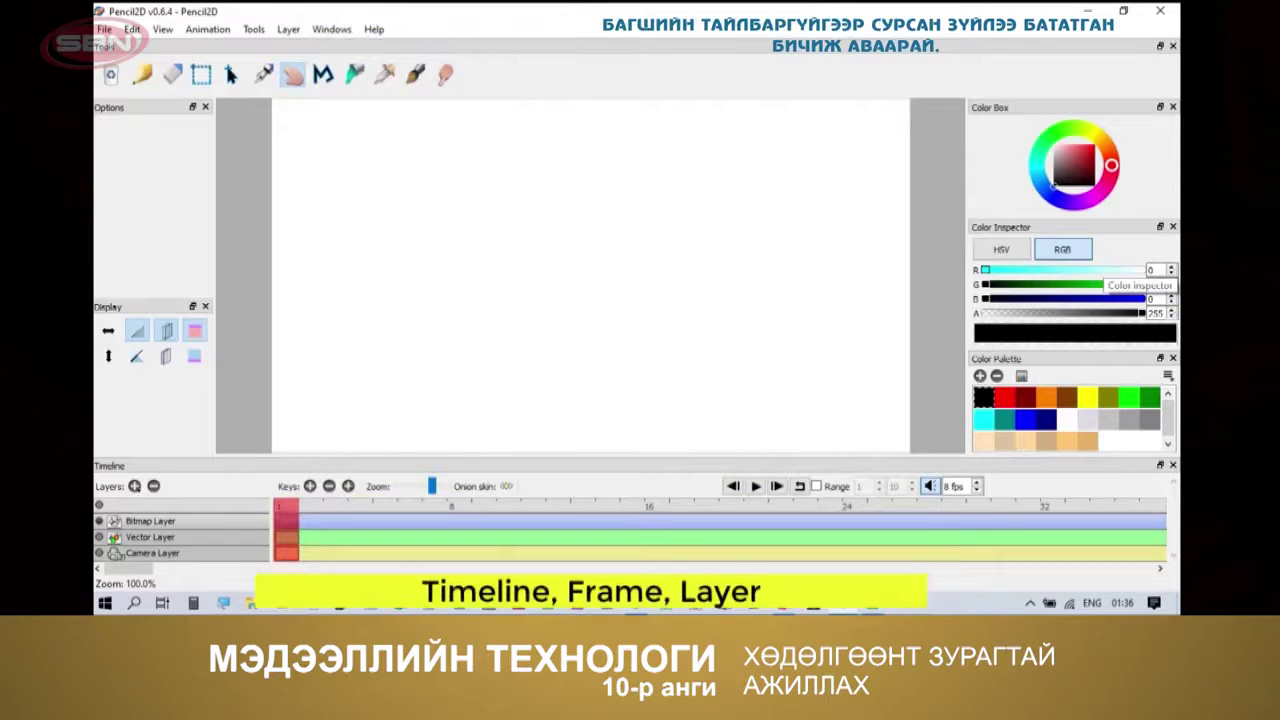
# Import Picture1 through Picture7 from the ppt folder as an image sequence, with one image every 3 frames
pyautogui.press('n')
pyautogui.click(112, 49)
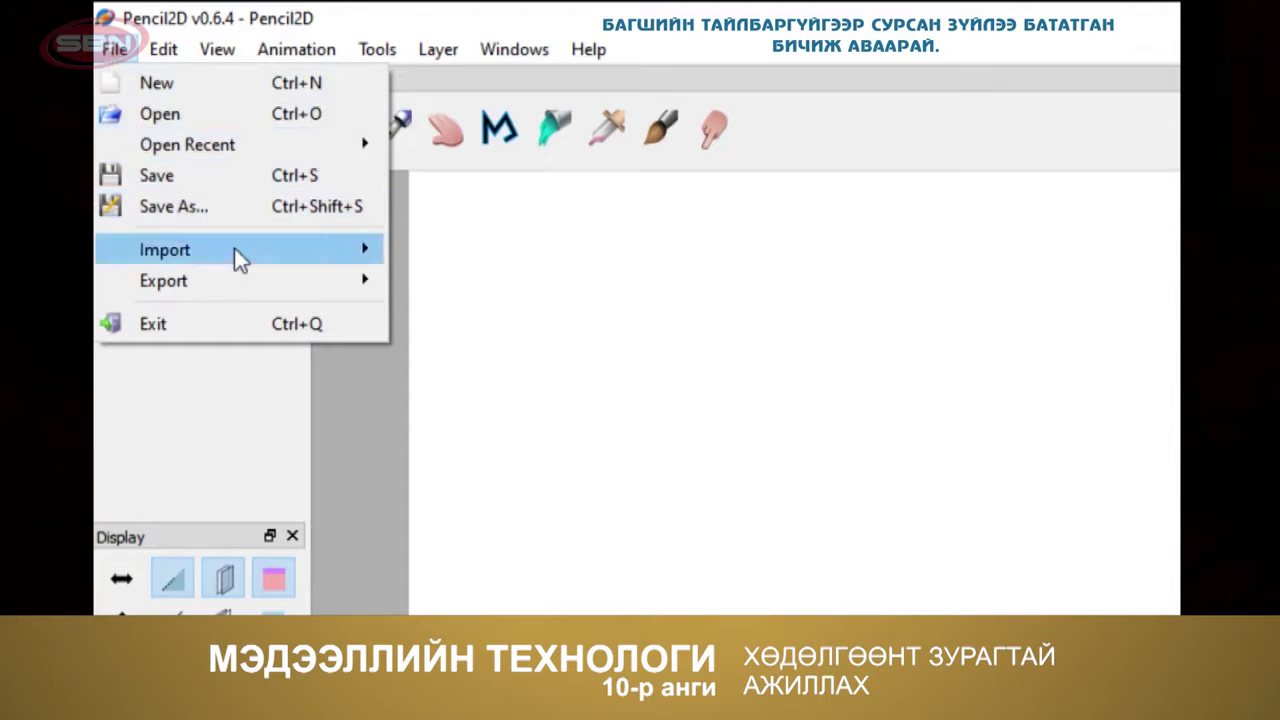
pyautogui.moveTo(244, 250)
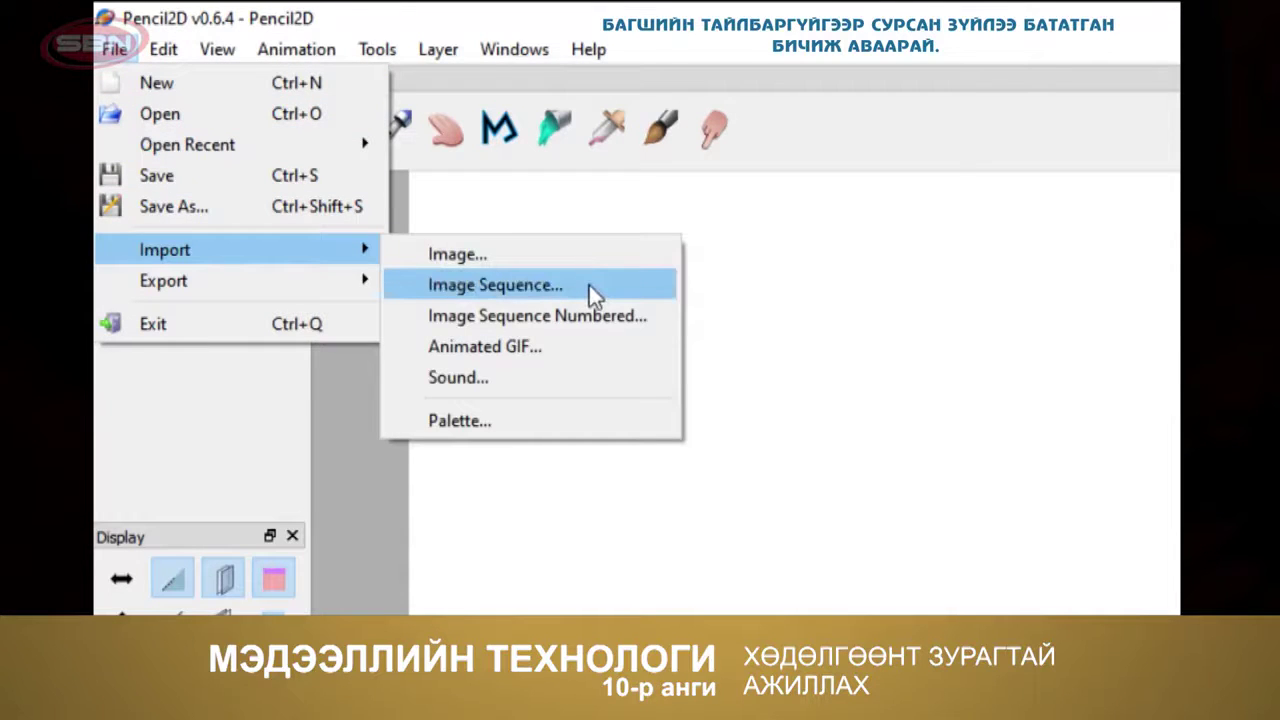
pyautogui.click(589, 285)
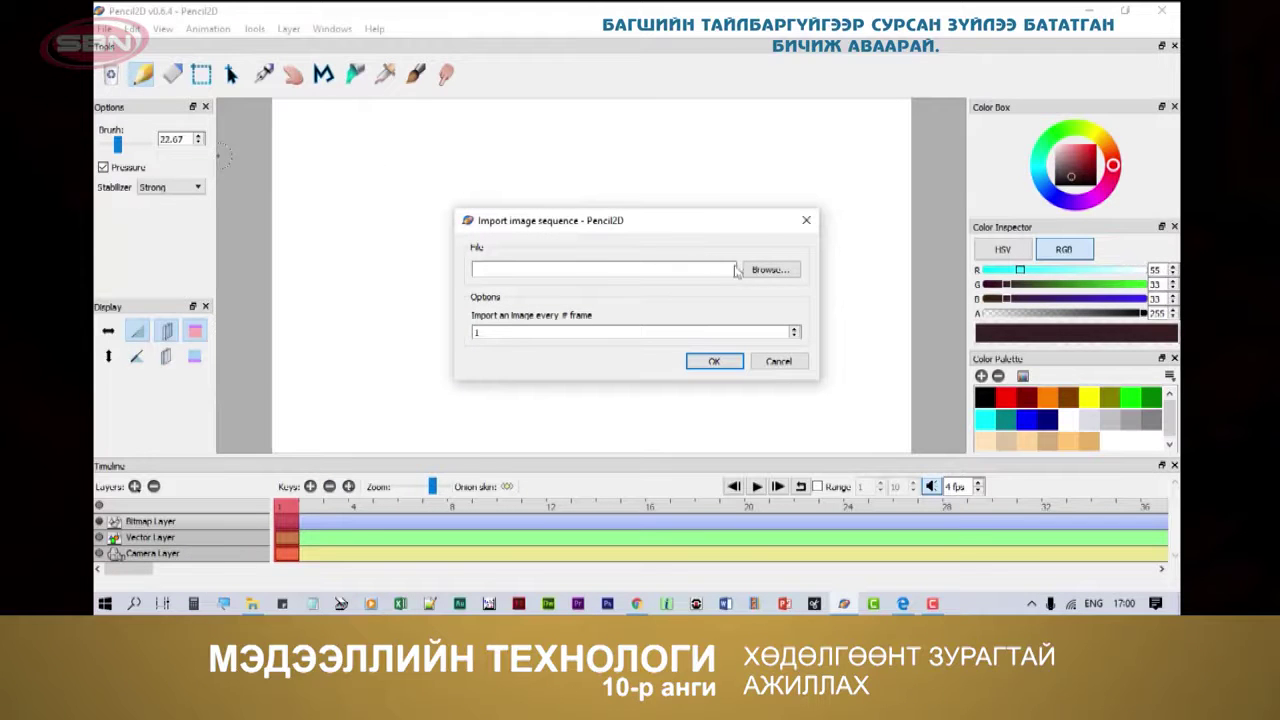
pyautogui.click(768, 270)
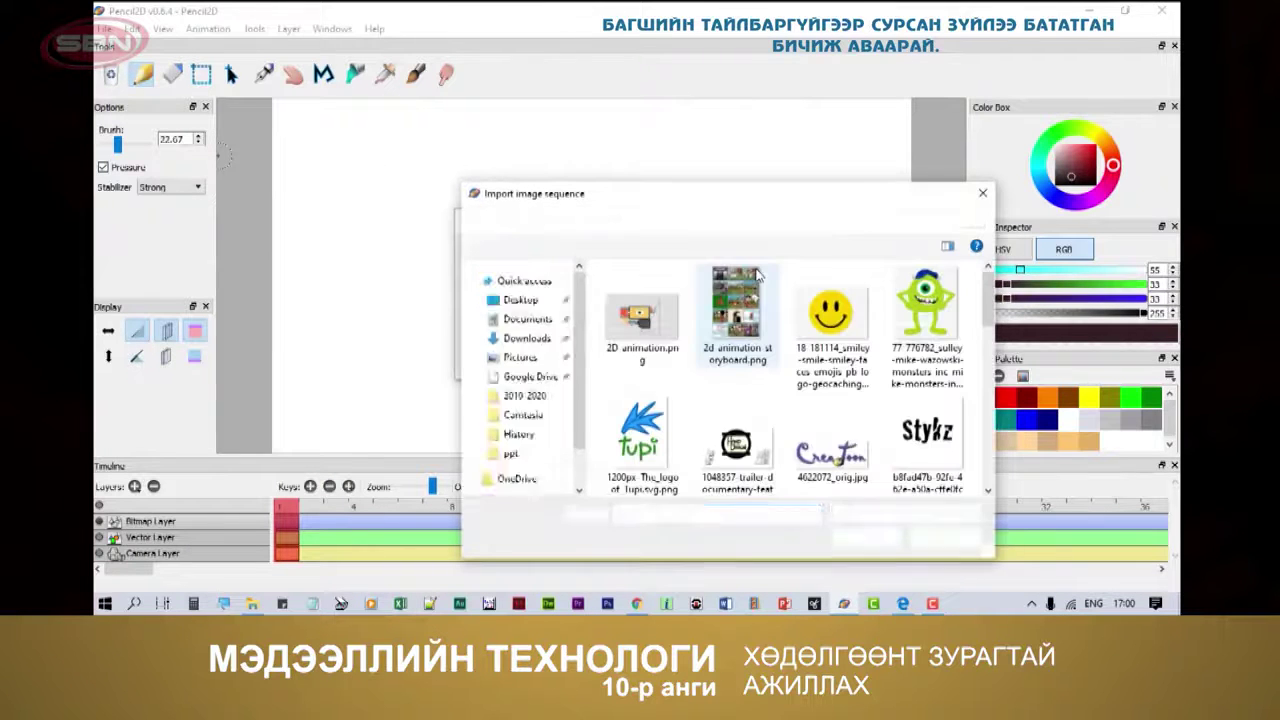
pyautogui.moveTo(989, 318); pyautogui.dragTo(995, 410)
pyautogui.click(728, 333)
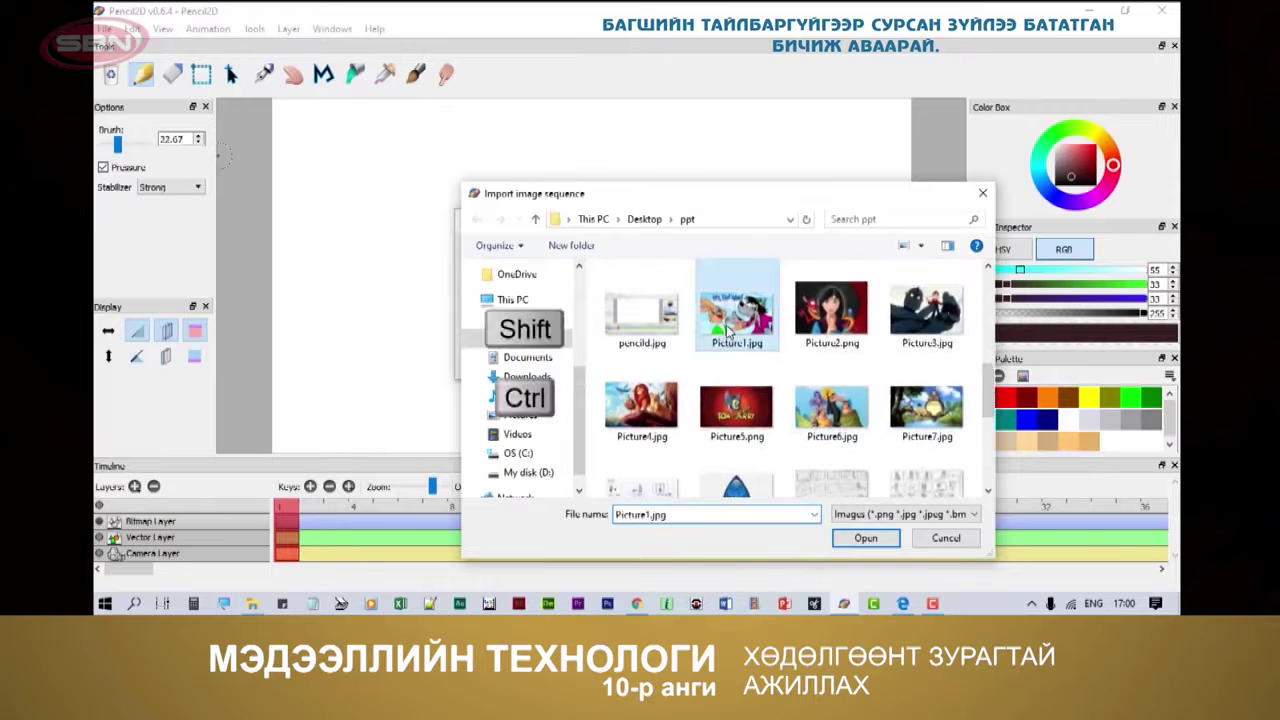
pyautogui.hotkey('shift', 'Right')
pyautogui.hotkey('shift', 'Right')
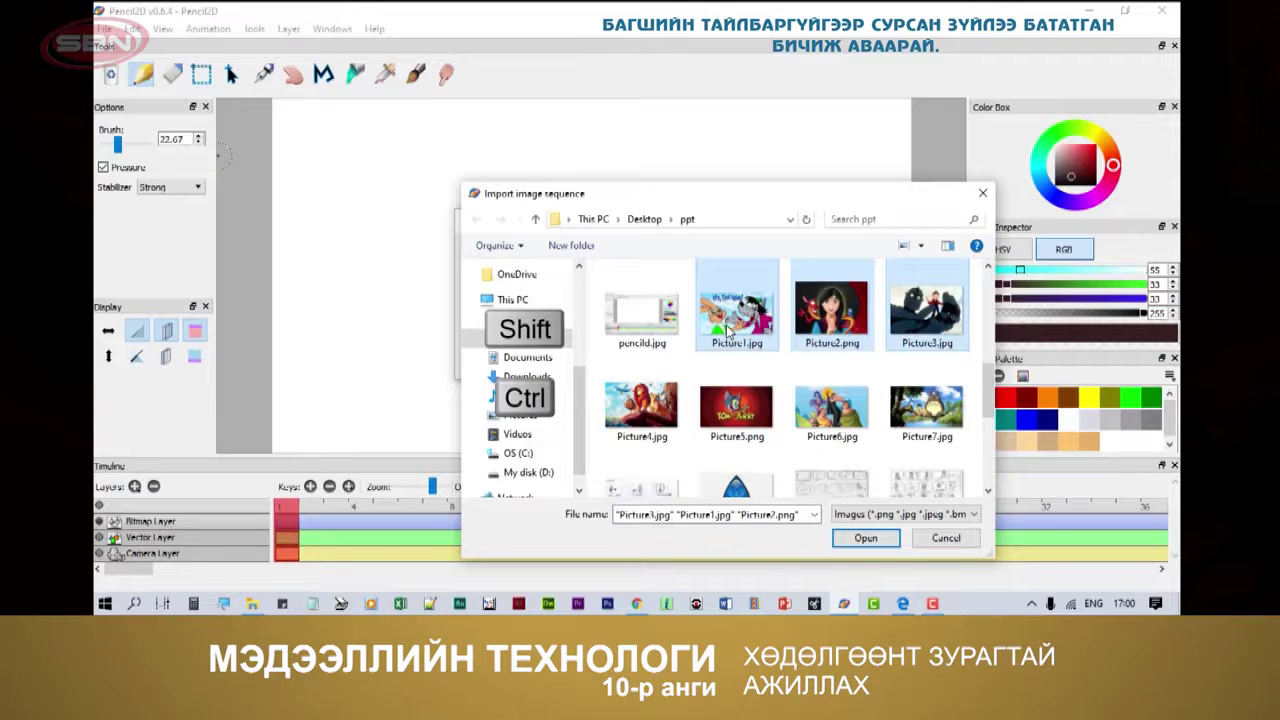
pyautogui.hotkey('shift', 'Down')
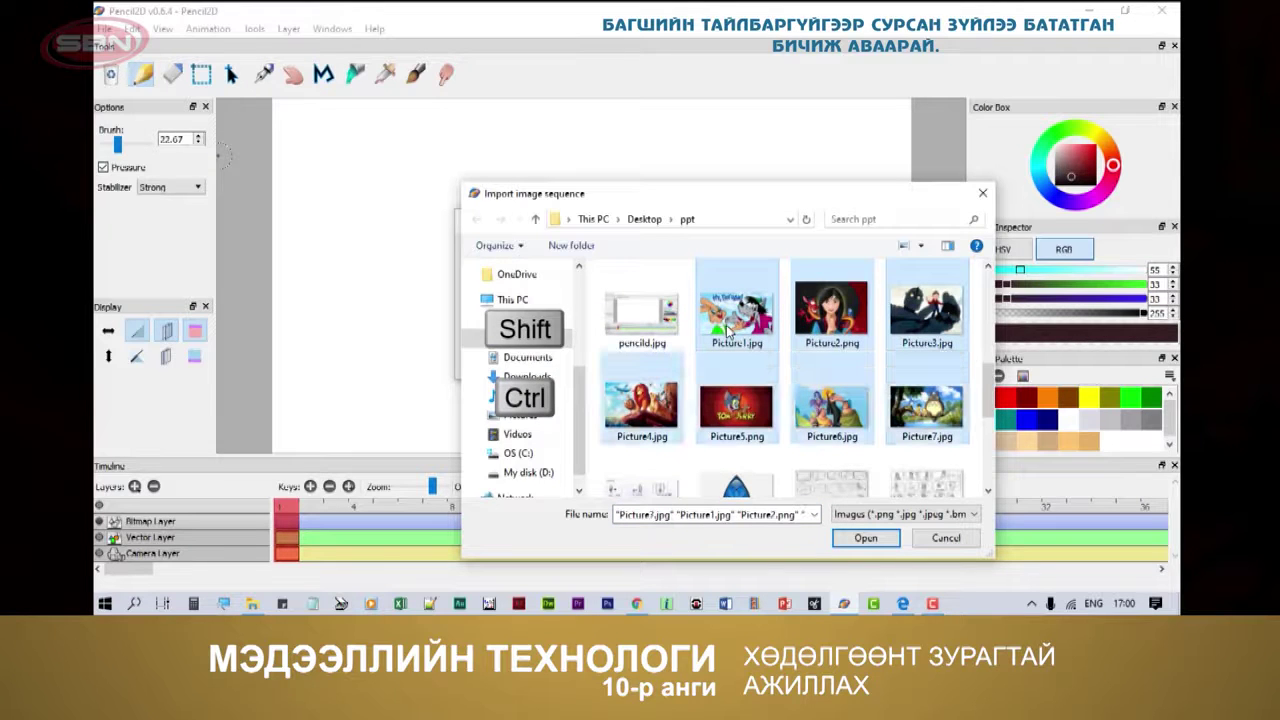
pyautogui.click(872, 544)
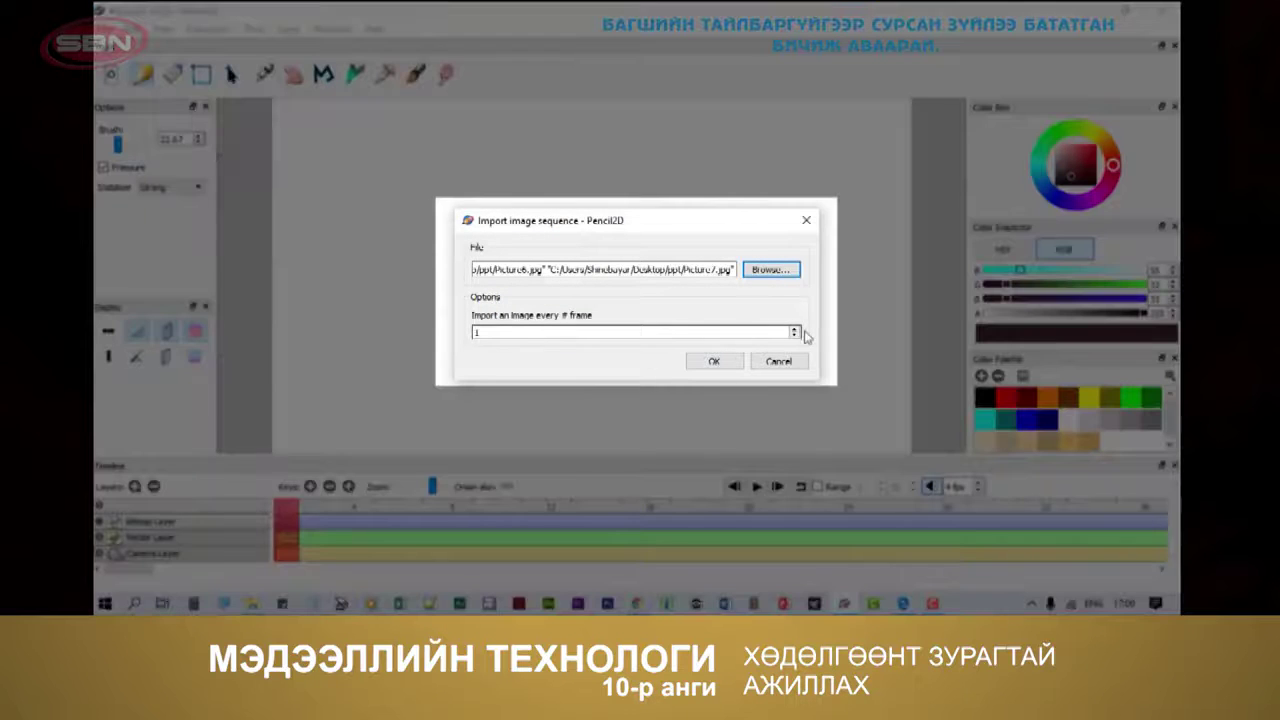
pyautogui.click(795, 333)
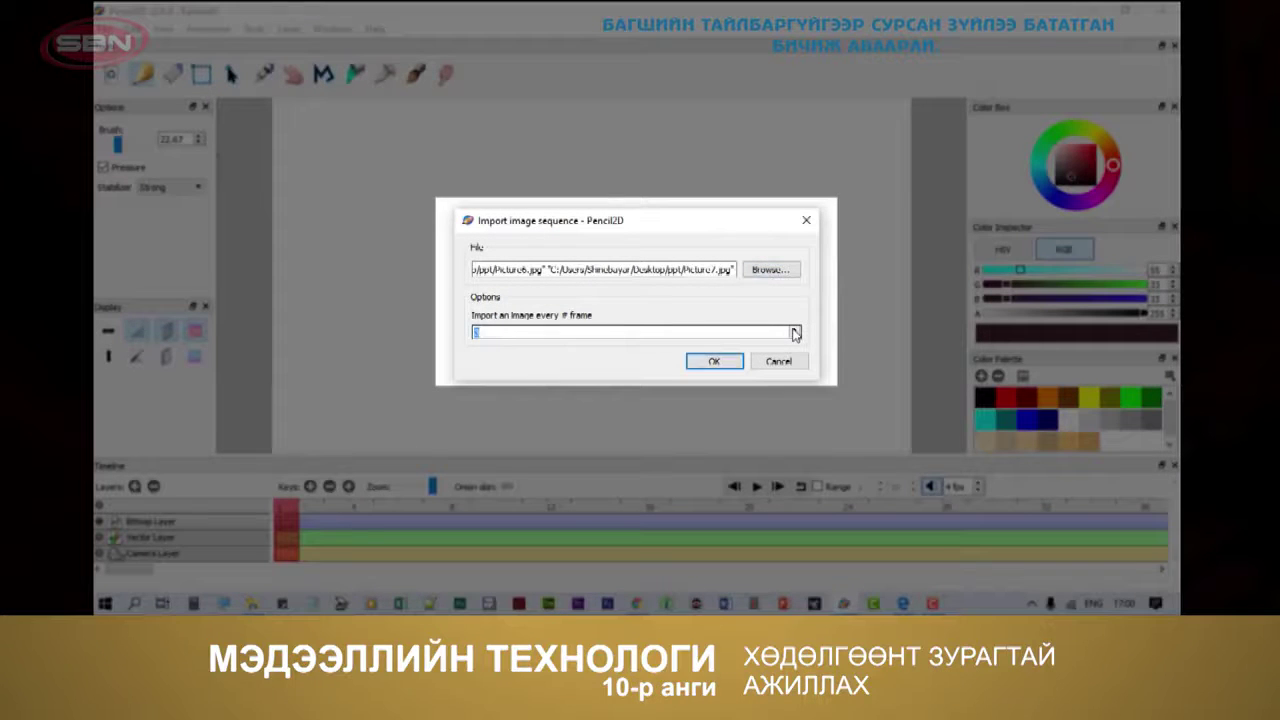
pyautogui.click(728, 362)
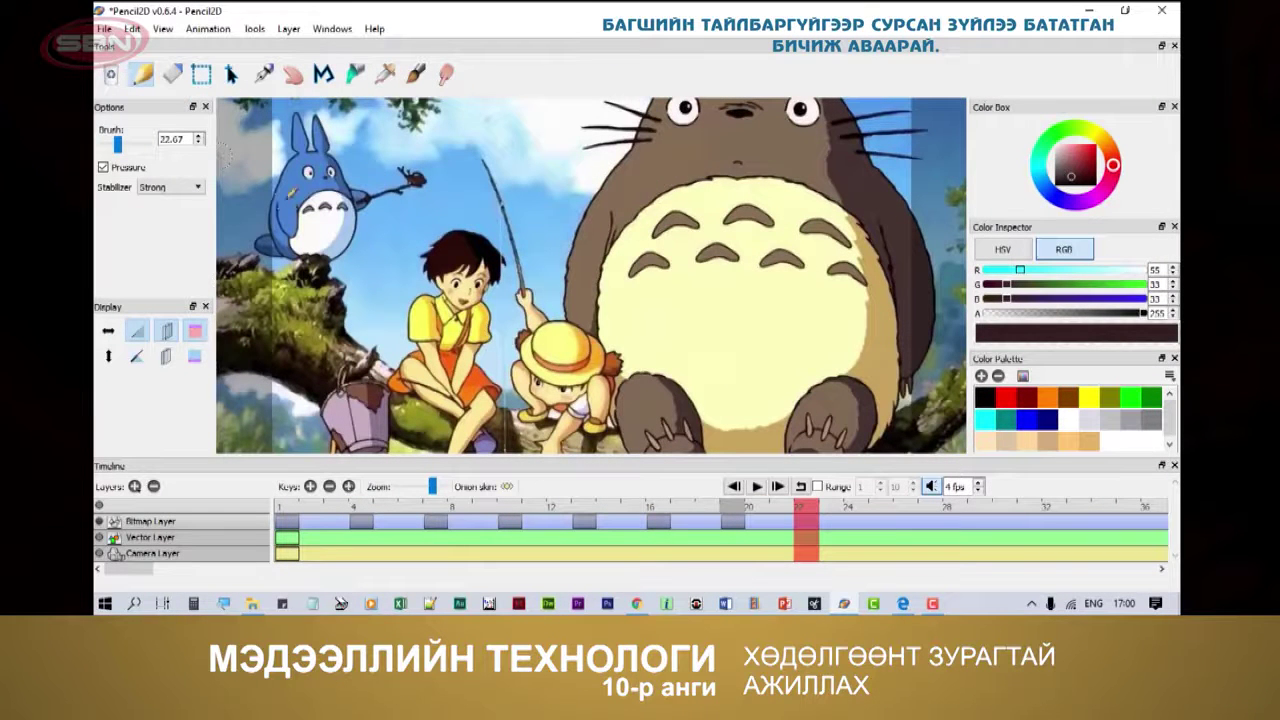
# Zoom the canvas out to 33% and switch to the Camera Layer
pyautogui.click(163, 29)
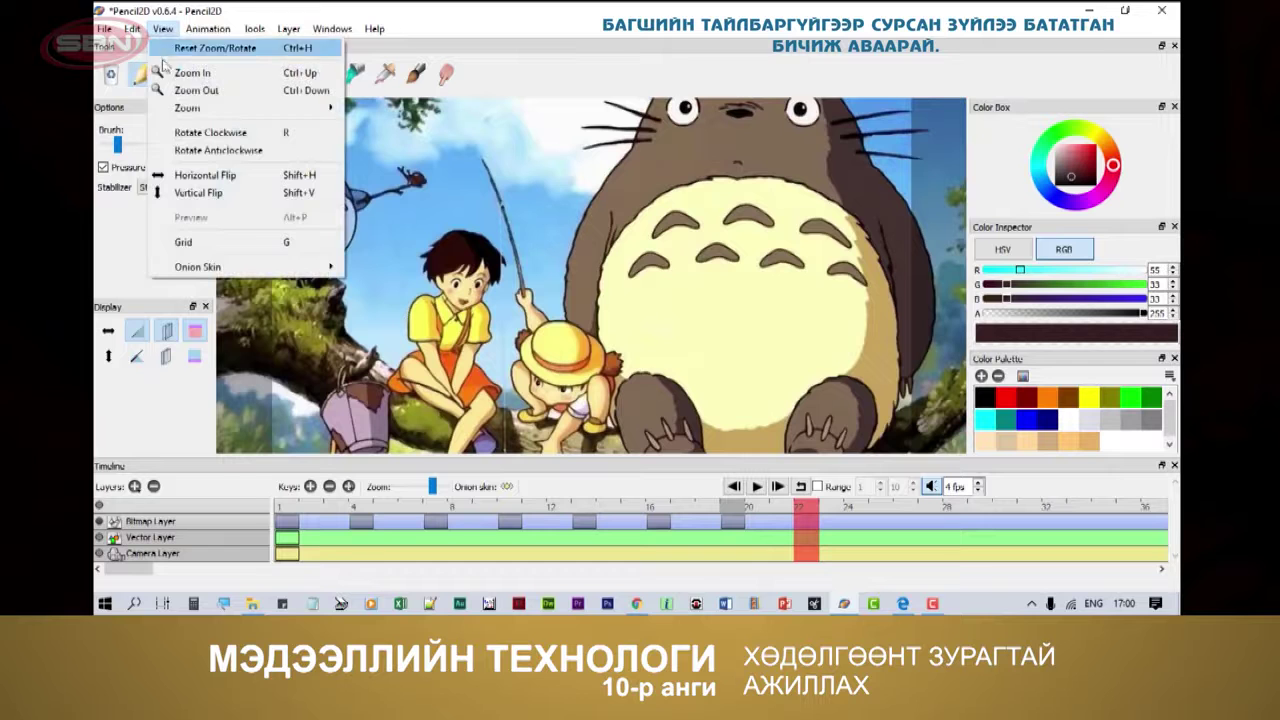
pyautogui.click(195, 91)
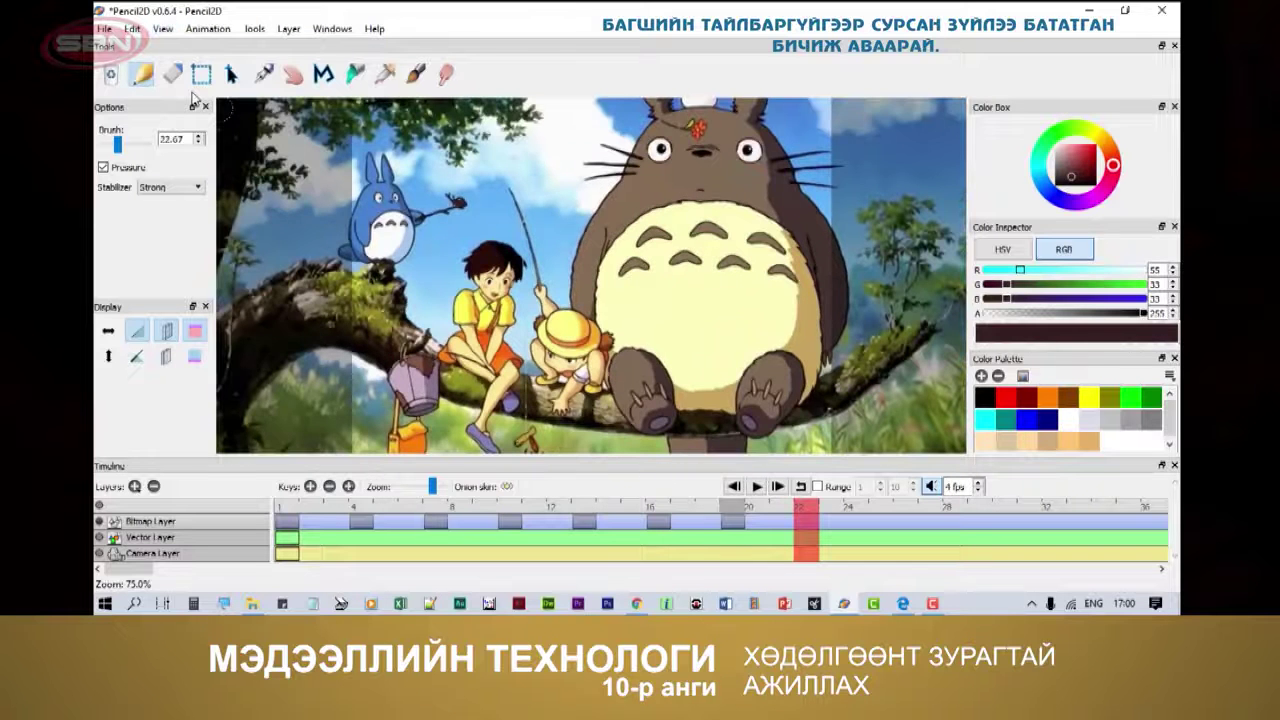
pyautogui.click(163, 29)
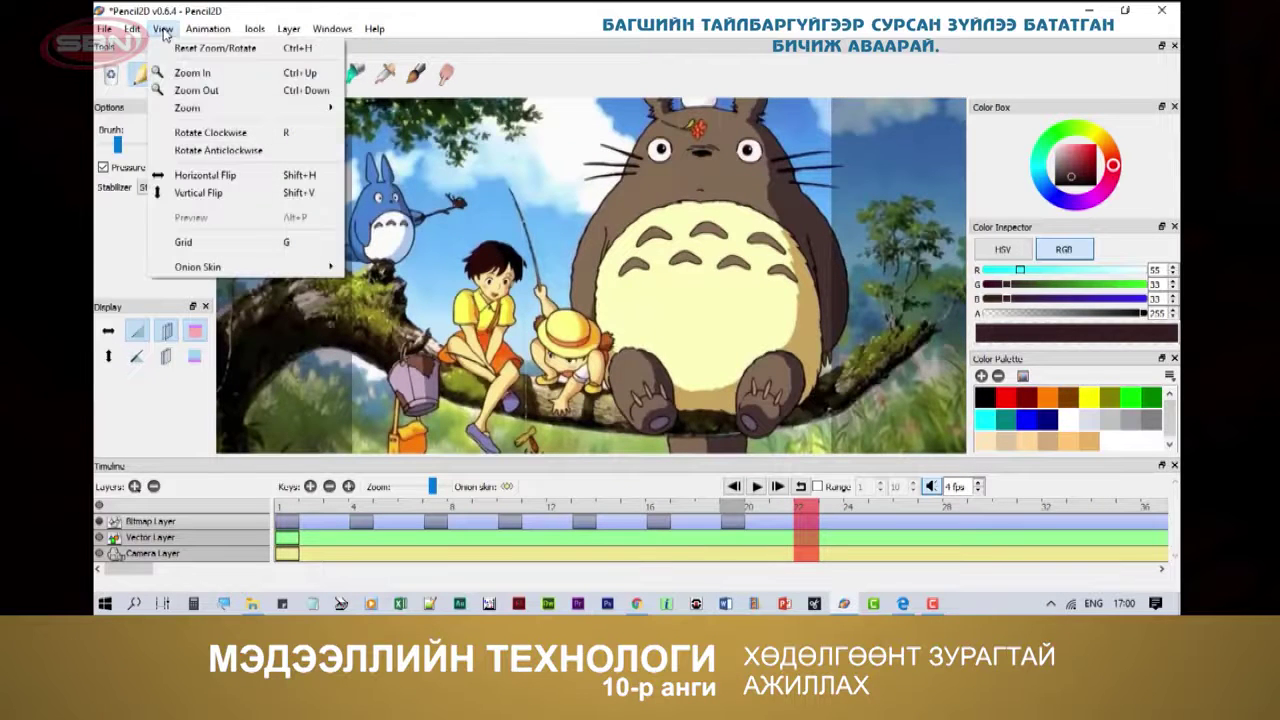
pyautogui.click(184, 89)
pyautogui.hotkey('ctrl', 'Down')
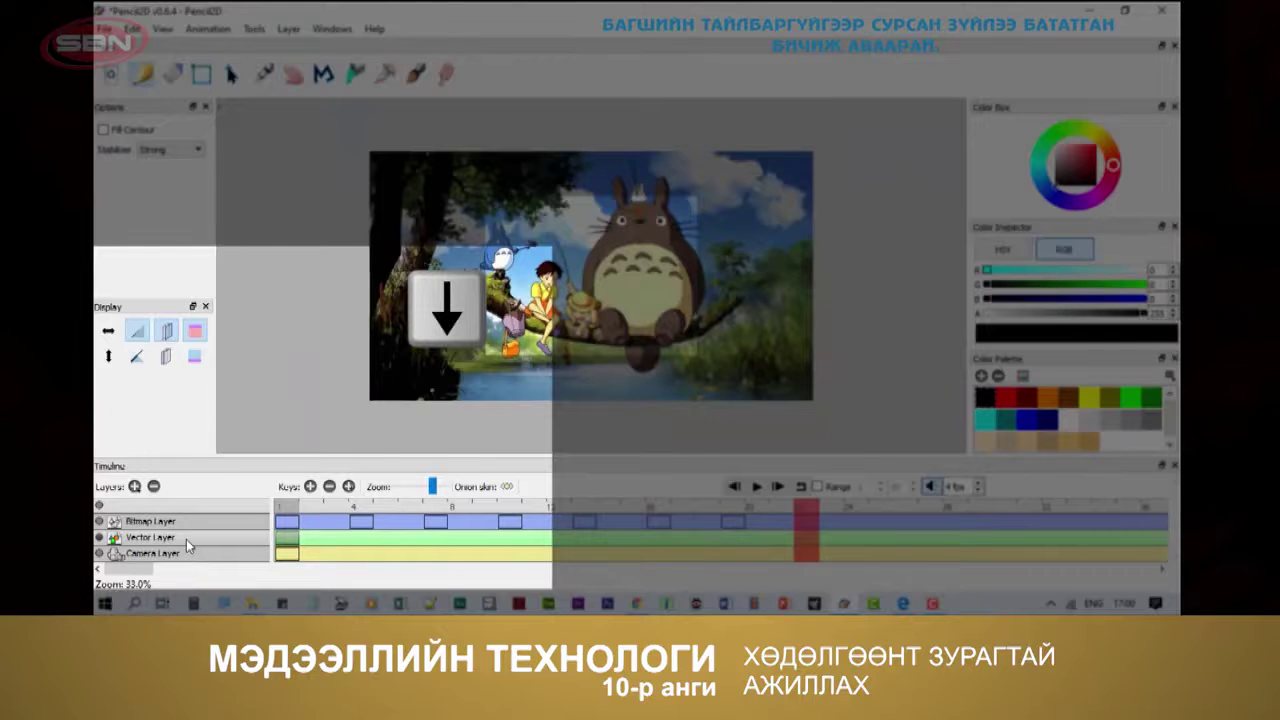
pyautogui.press('Down')
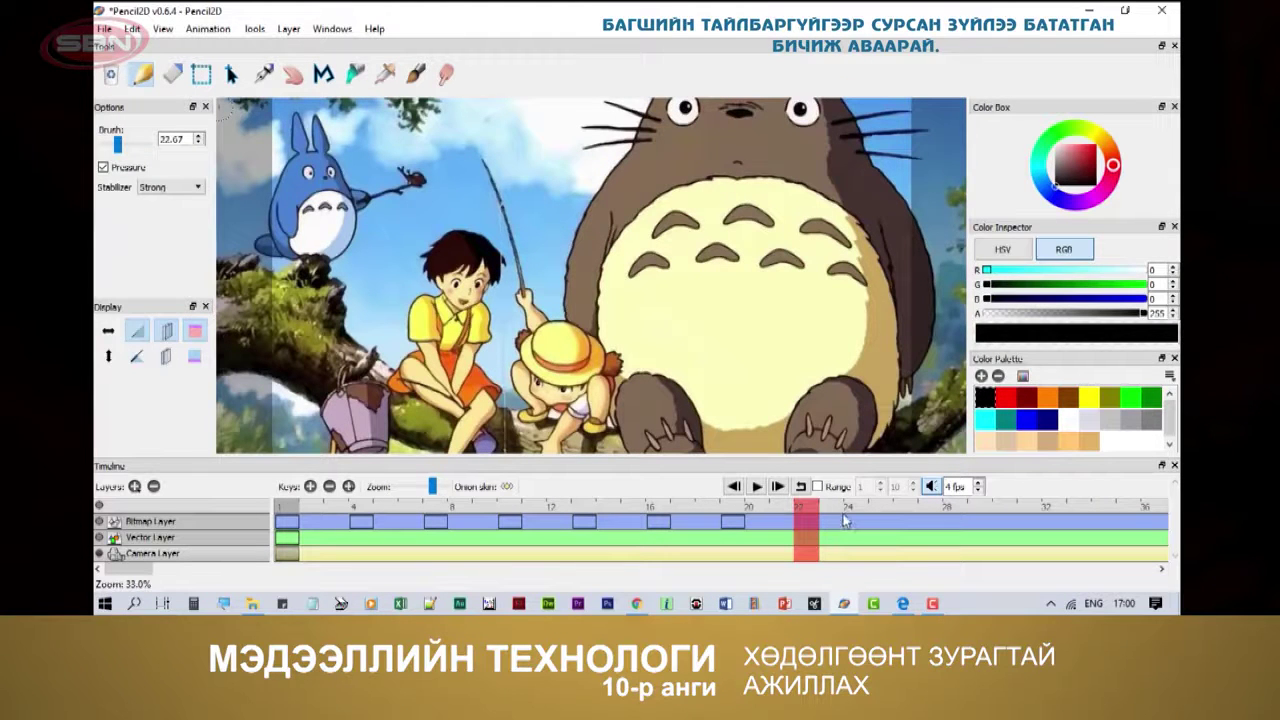
# At frame 1 of the Camera Layer, zoom the camera view out to 50% to fit the whole first picture
pyautogui.click(286, 512)
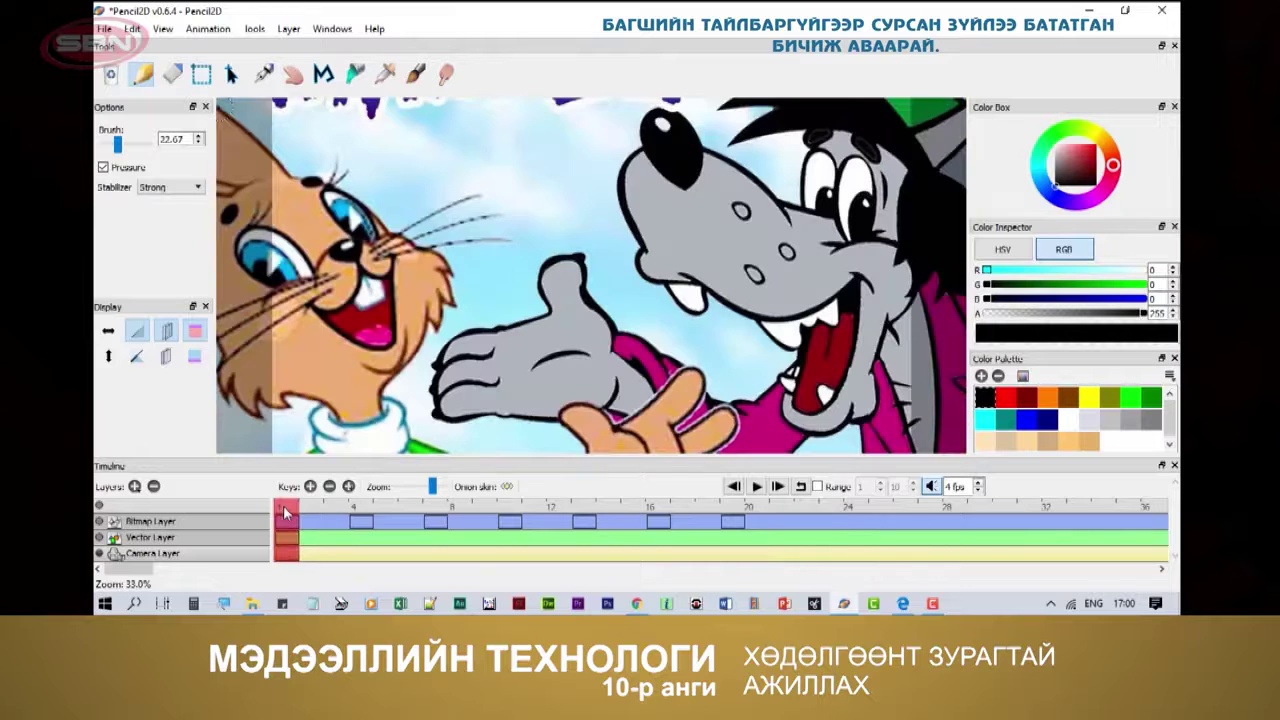
pyautogui.hotkey('ctrl', 'Down')
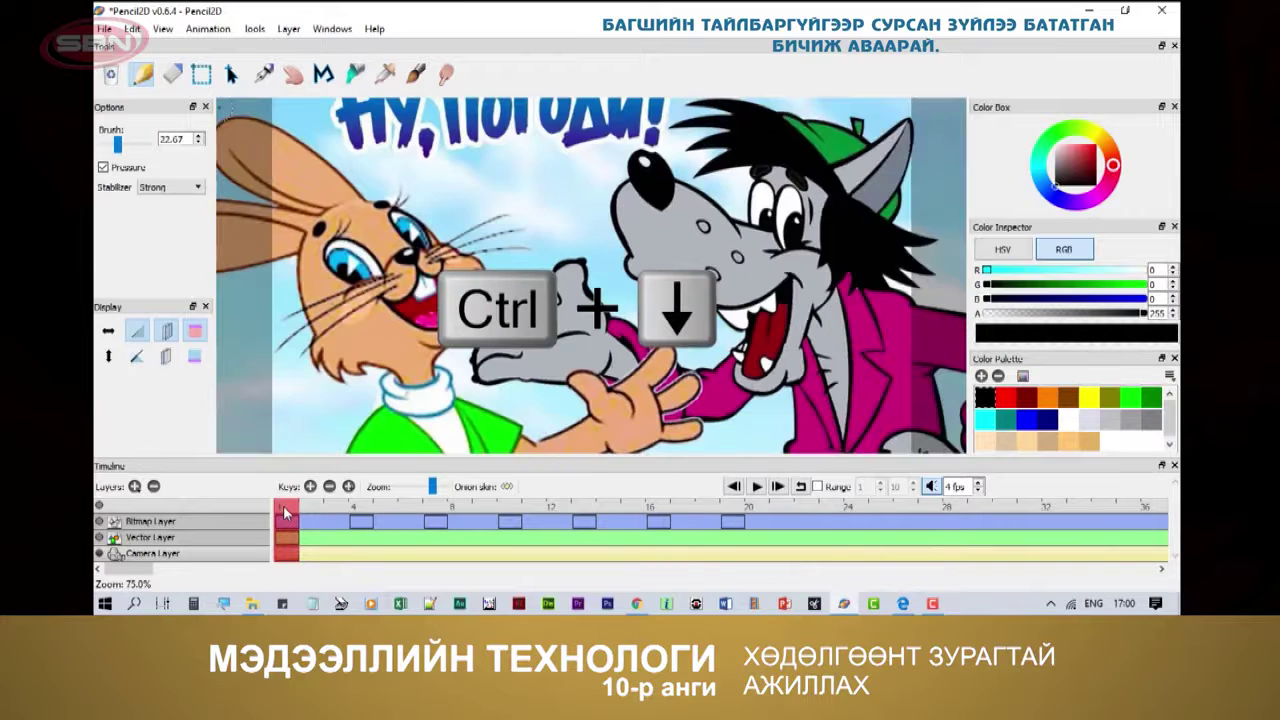
pyautogui.hotkey('ctrl', 'Down')
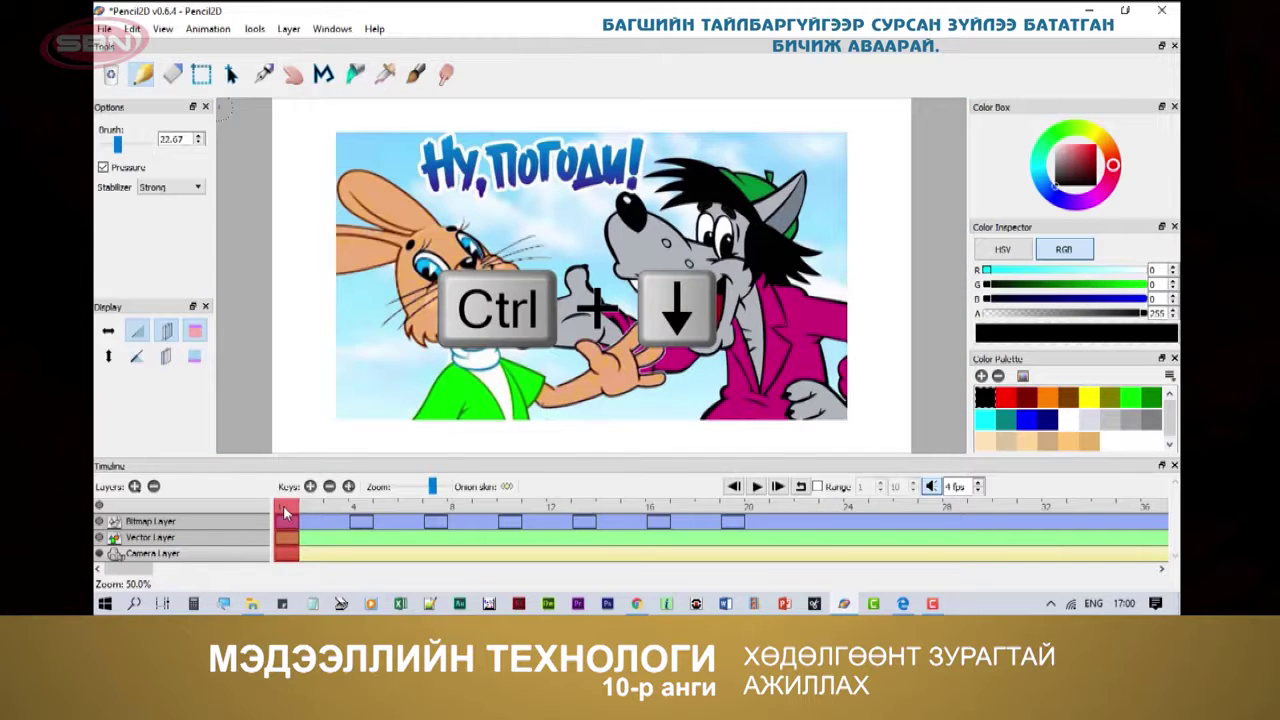
# Check each imported picture at its key frame, going through frames 4, 7, 10, 13, 16 and 19
pyautogui.click(361, 513)
pyautogui.click(438, 513)
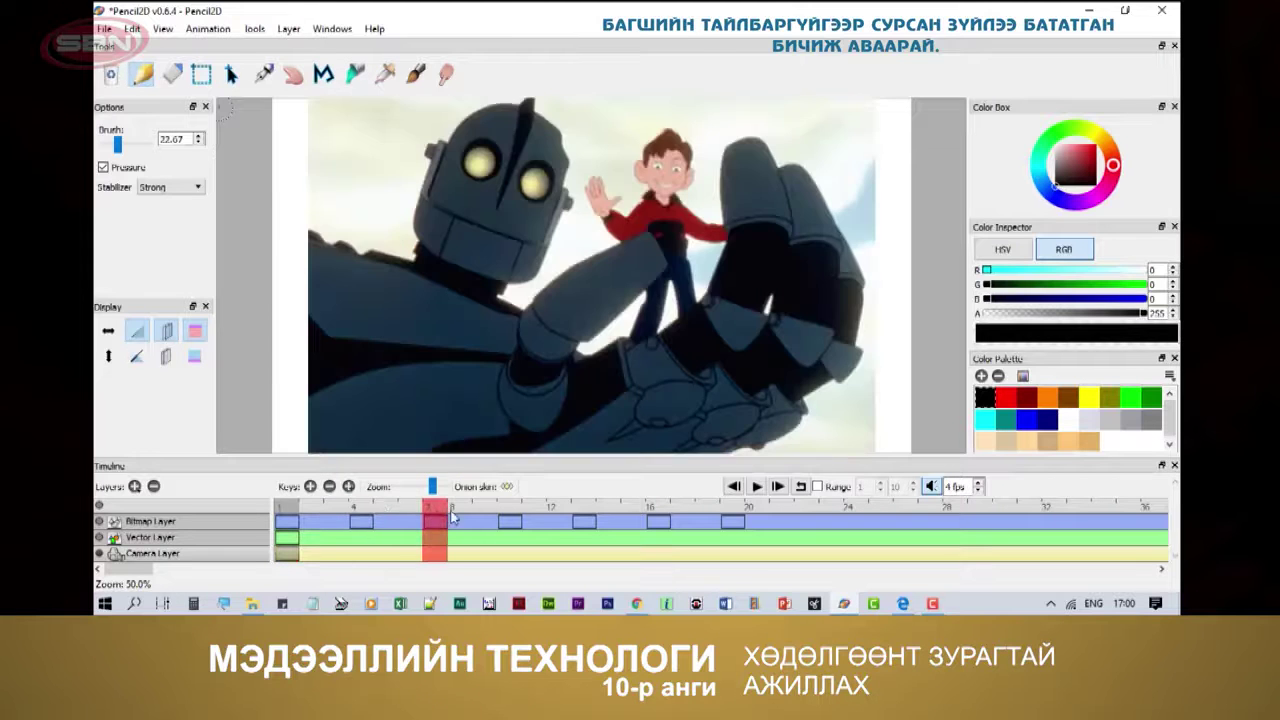
pyautogui.click(510, 515)
pyautogui.click(584, 515)
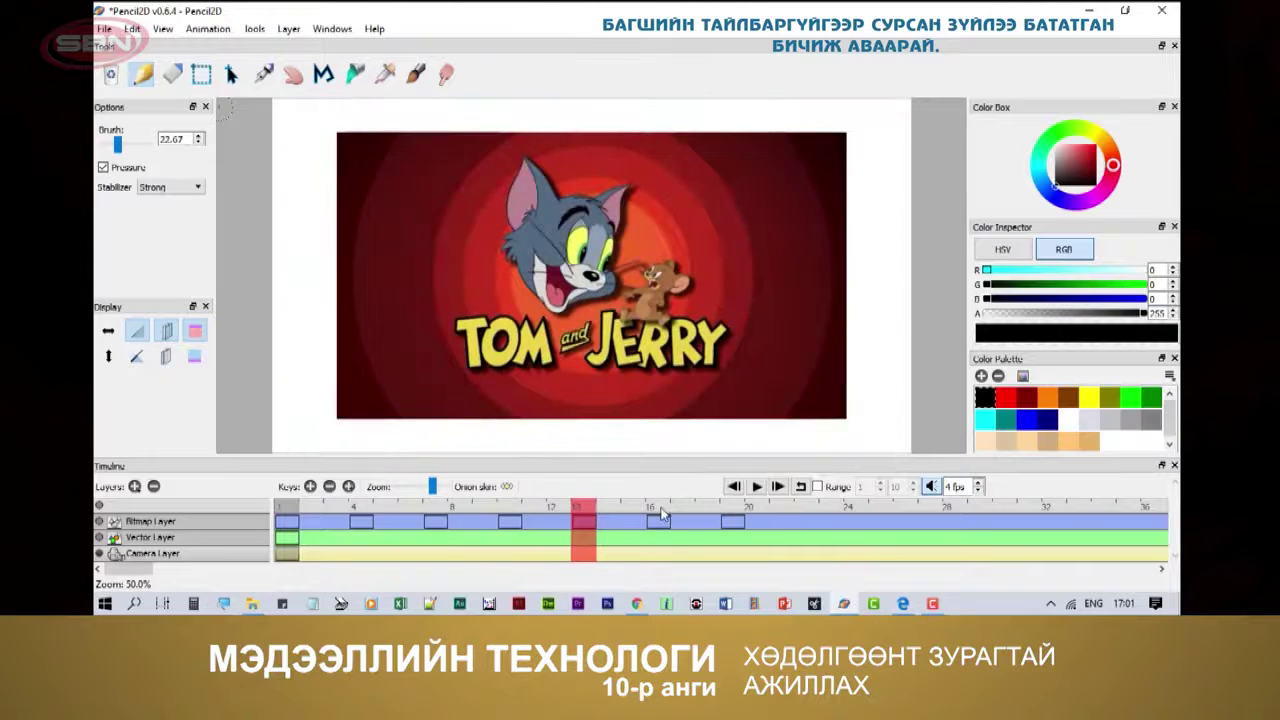
pyautogui.click(659, 515)
pyautogui.click(733, 515)
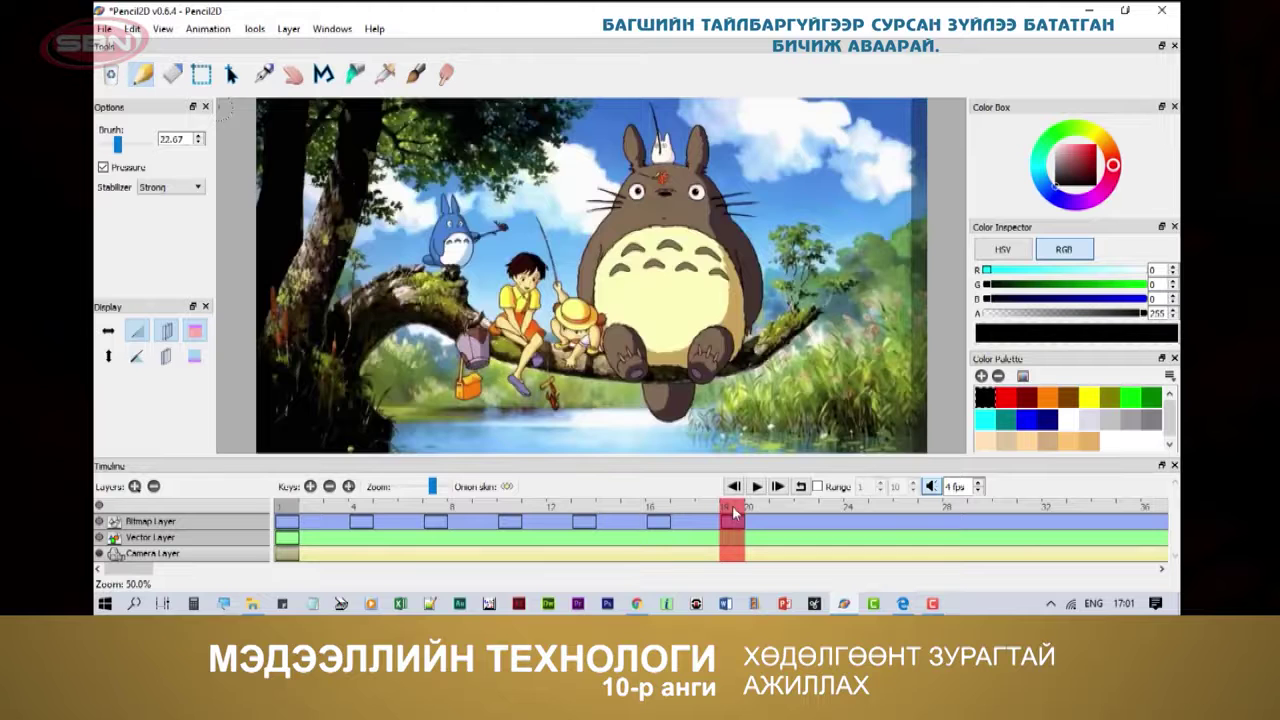
# Return to frame 1, limit playback to the range 1 to 20 and play the image sequence
pyautogui.click(288, 513)
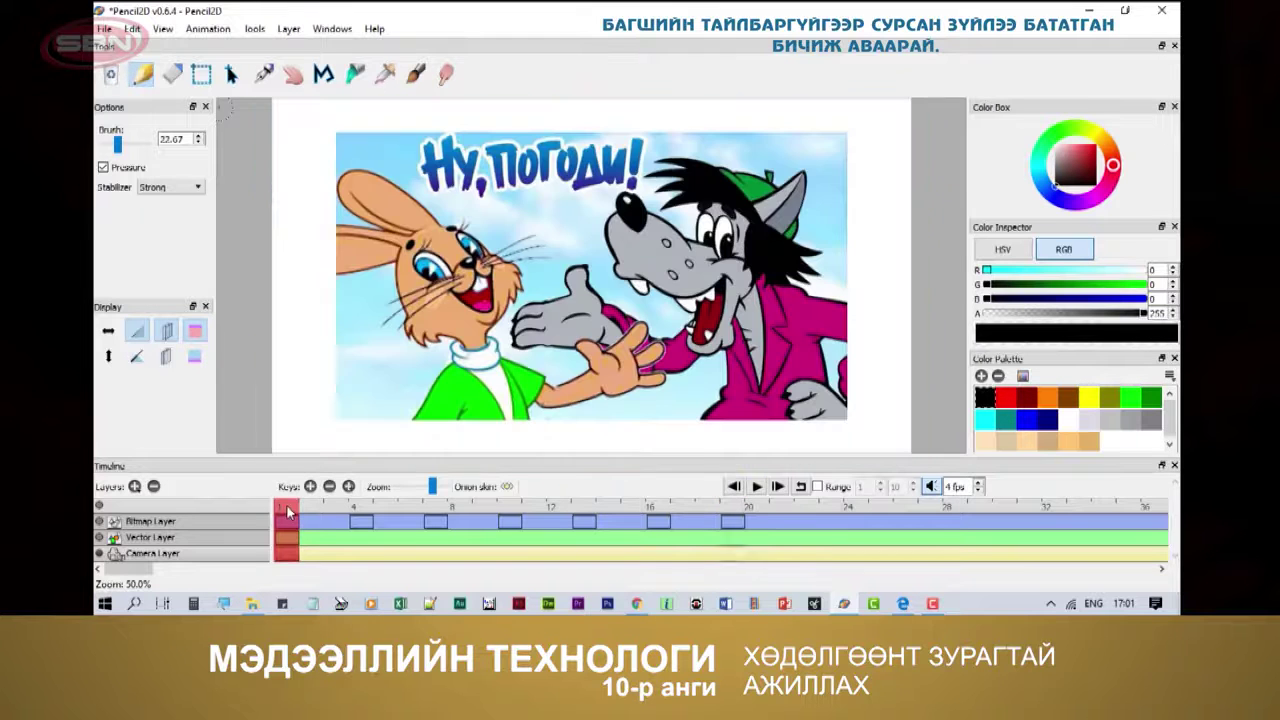
pyautogui.click(817, 487)
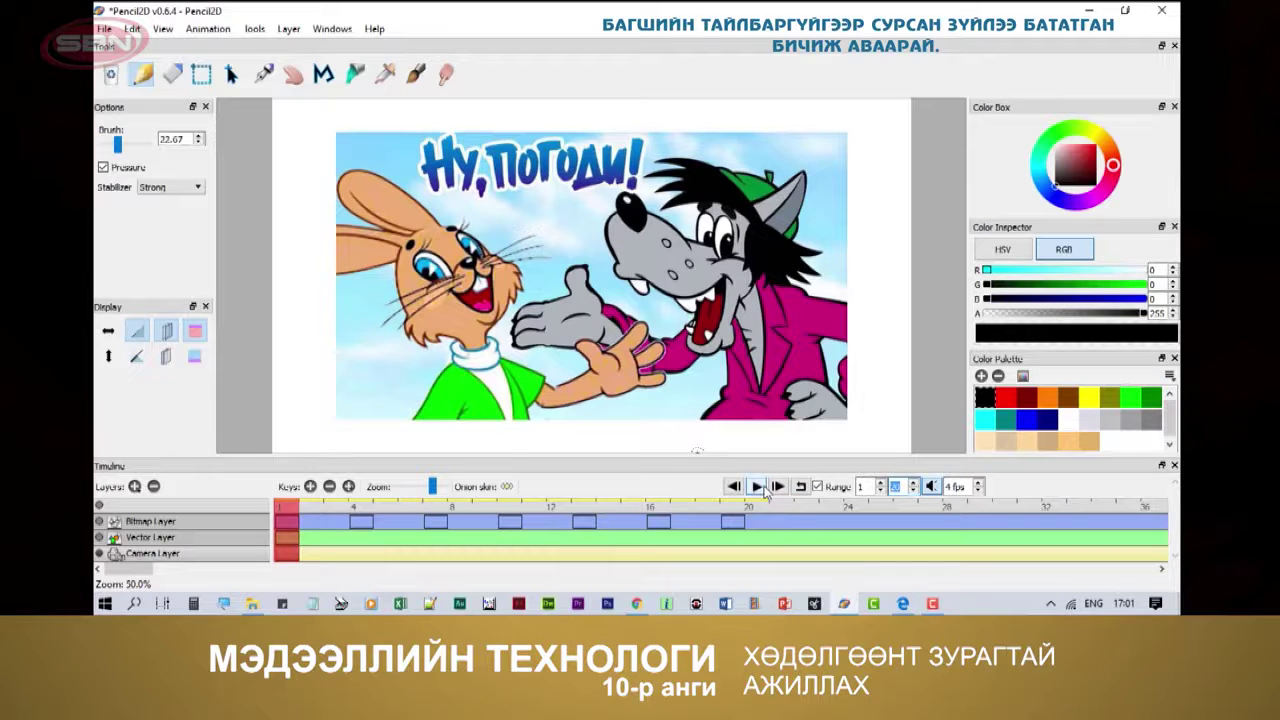
pyautogui.click(760, 487)
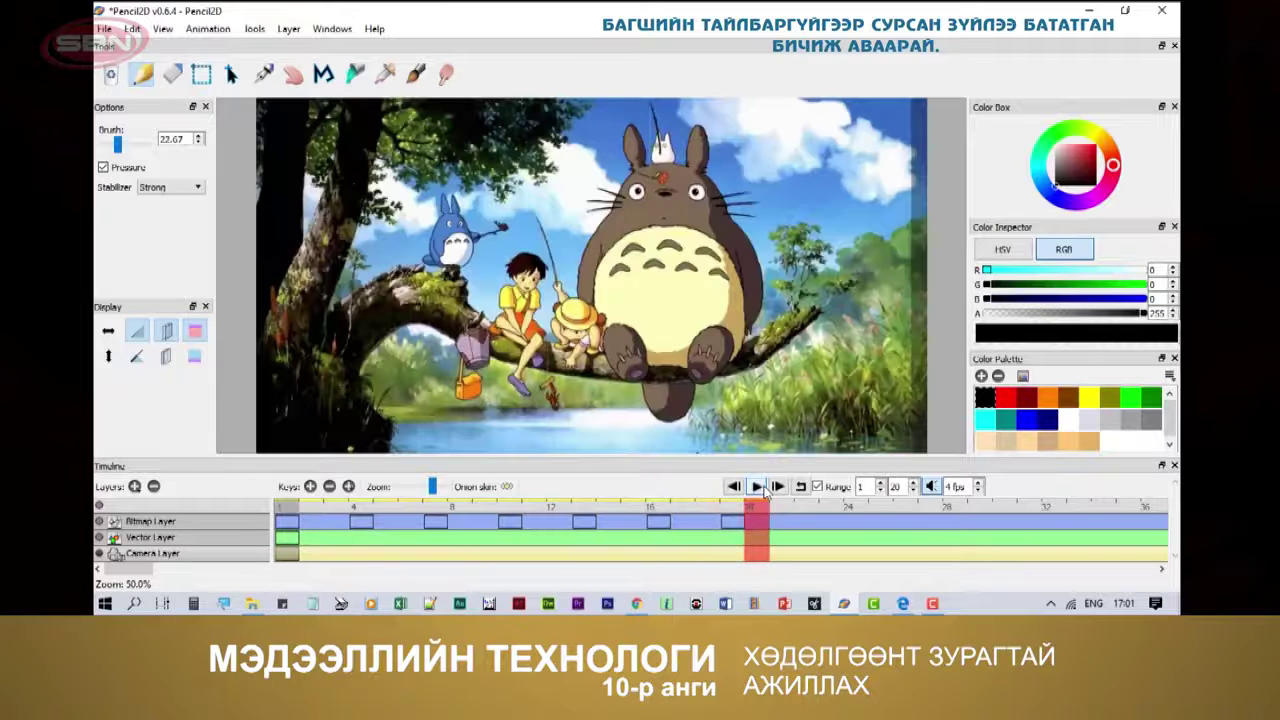
# Export frames 1 to 19 as a looping animated GIF named cartoons in the ppt folder on the Desktop
pyautogui.click(104, 30)
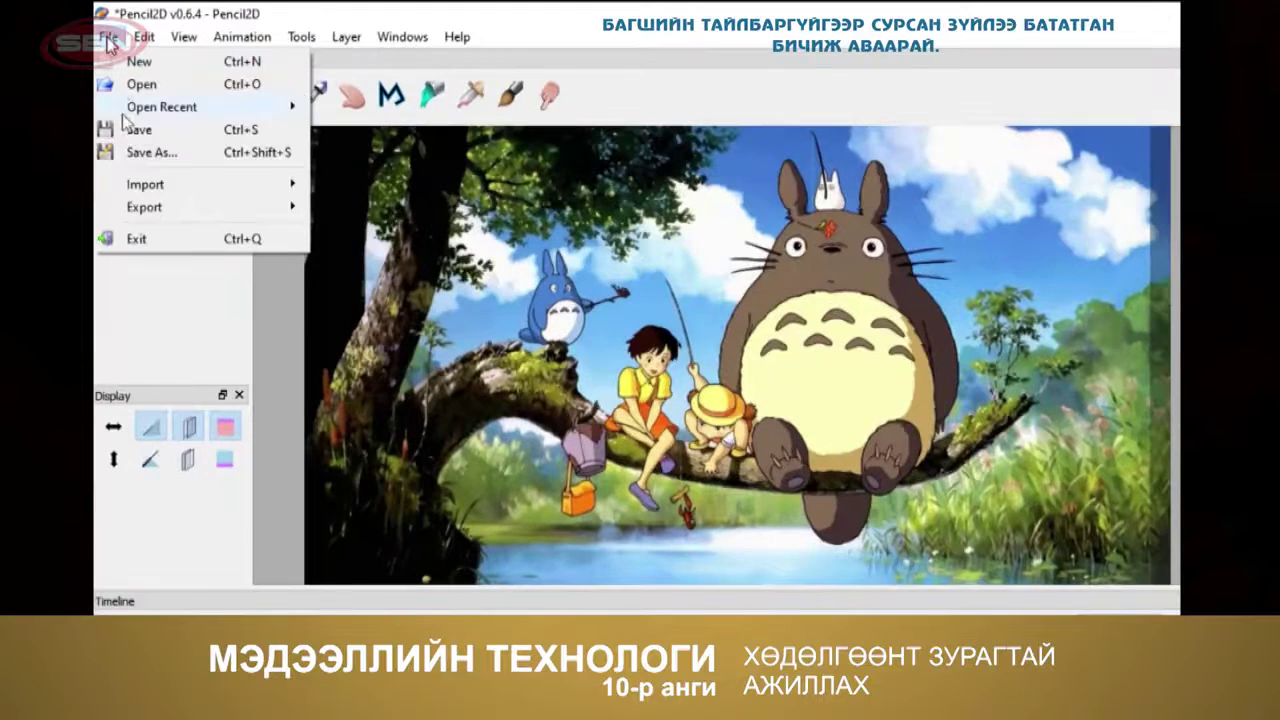
pyautogui.moveTo(150, 166)
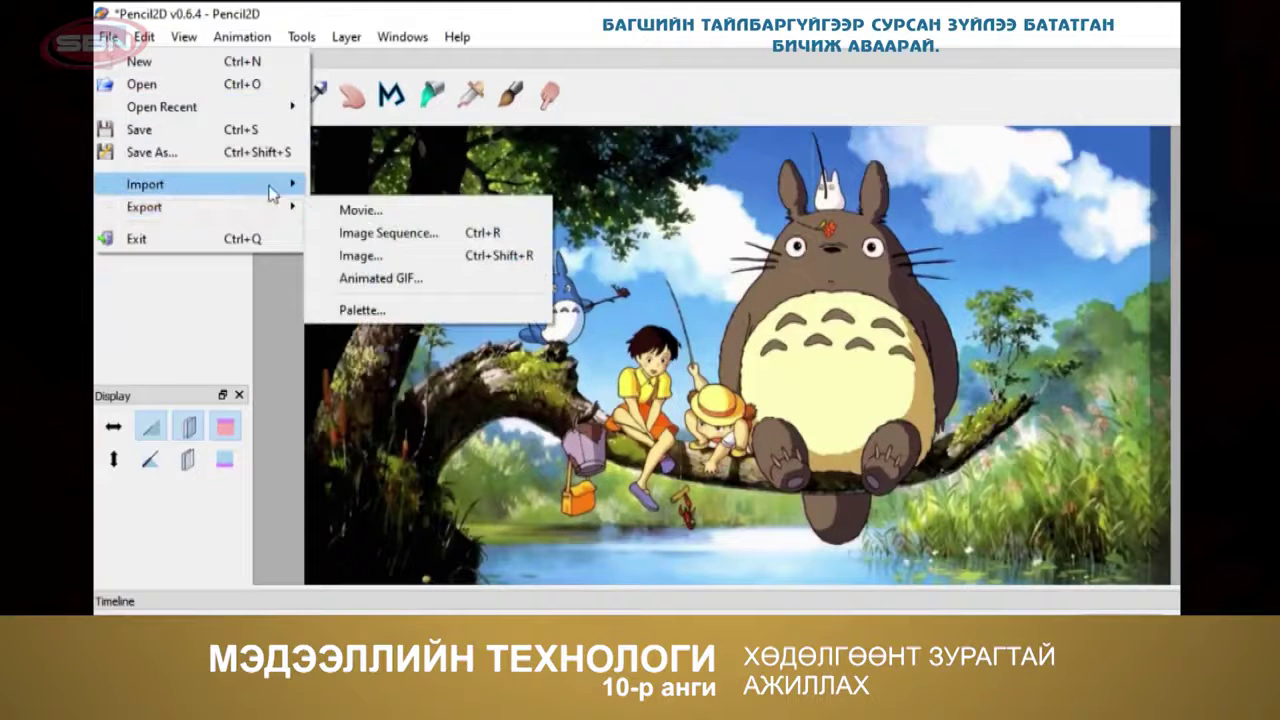
pyautogui.click(431, 279)
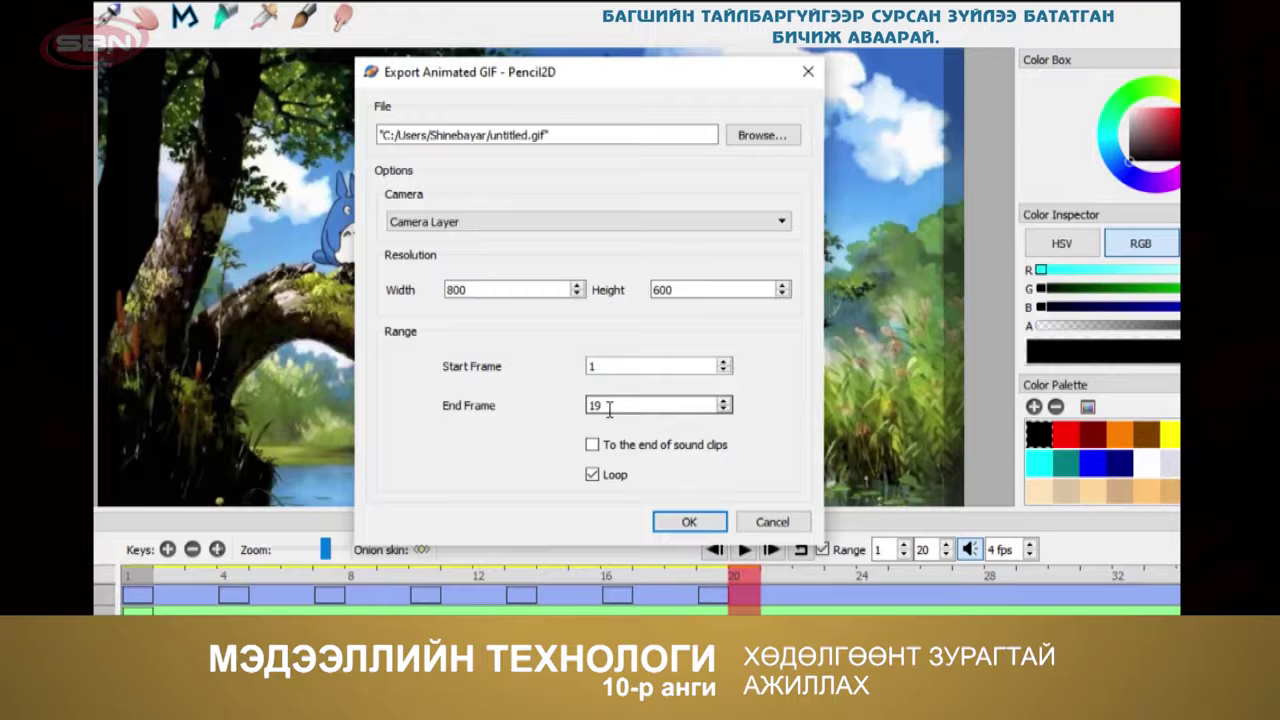
pyautogui.click(757, 135)
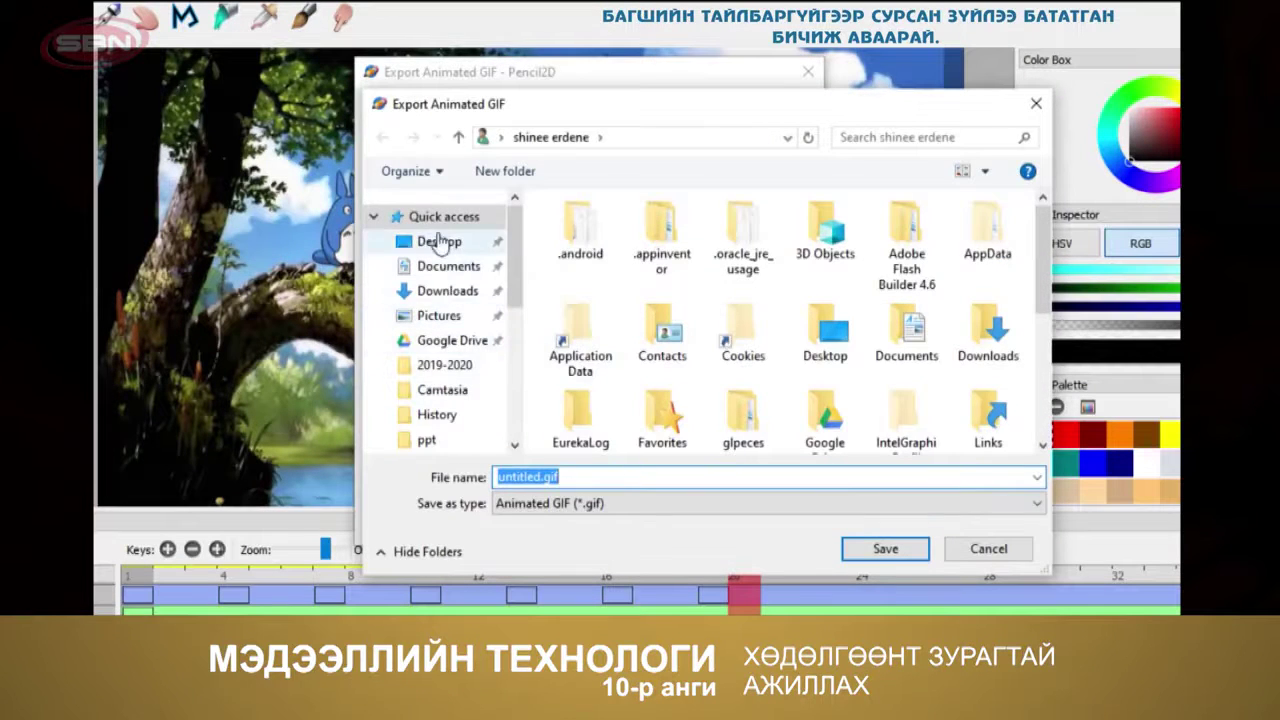
pyautogui.click(439, 241)
pyautogui.doubleClick(849, 245)
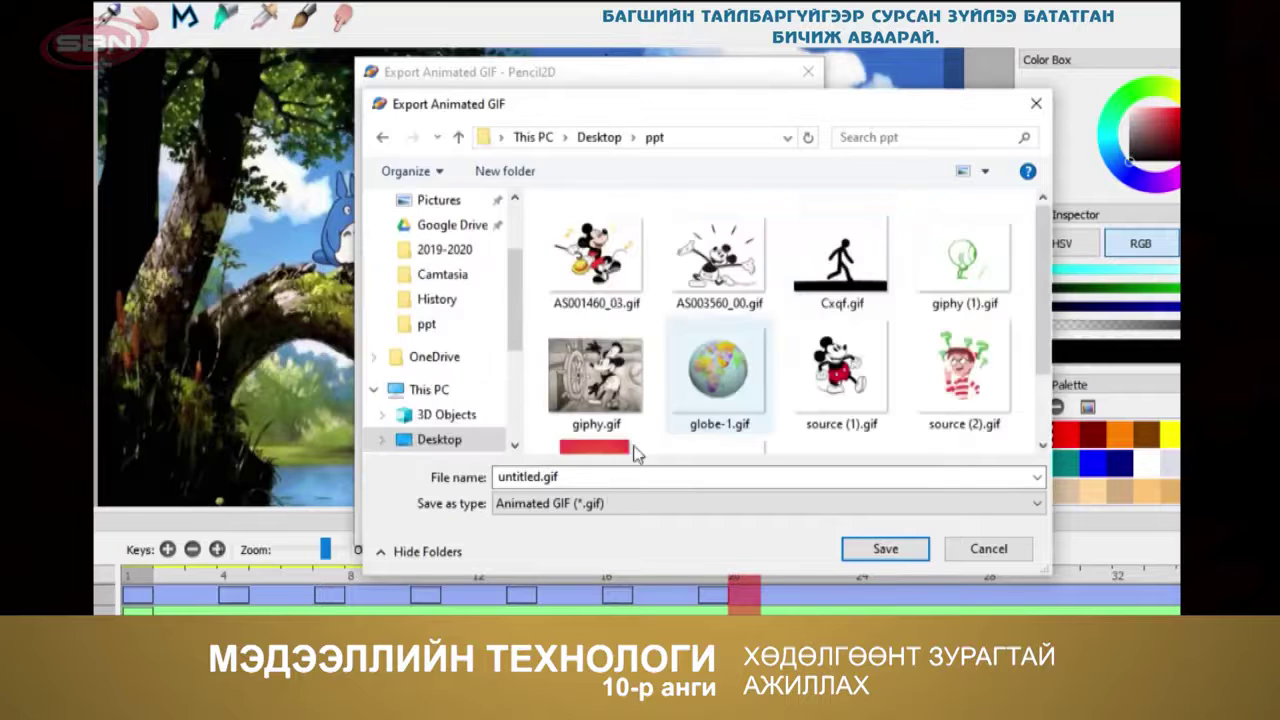
pyautogui.doubleClick(584, 477)
pyautogui.write('cartoons')
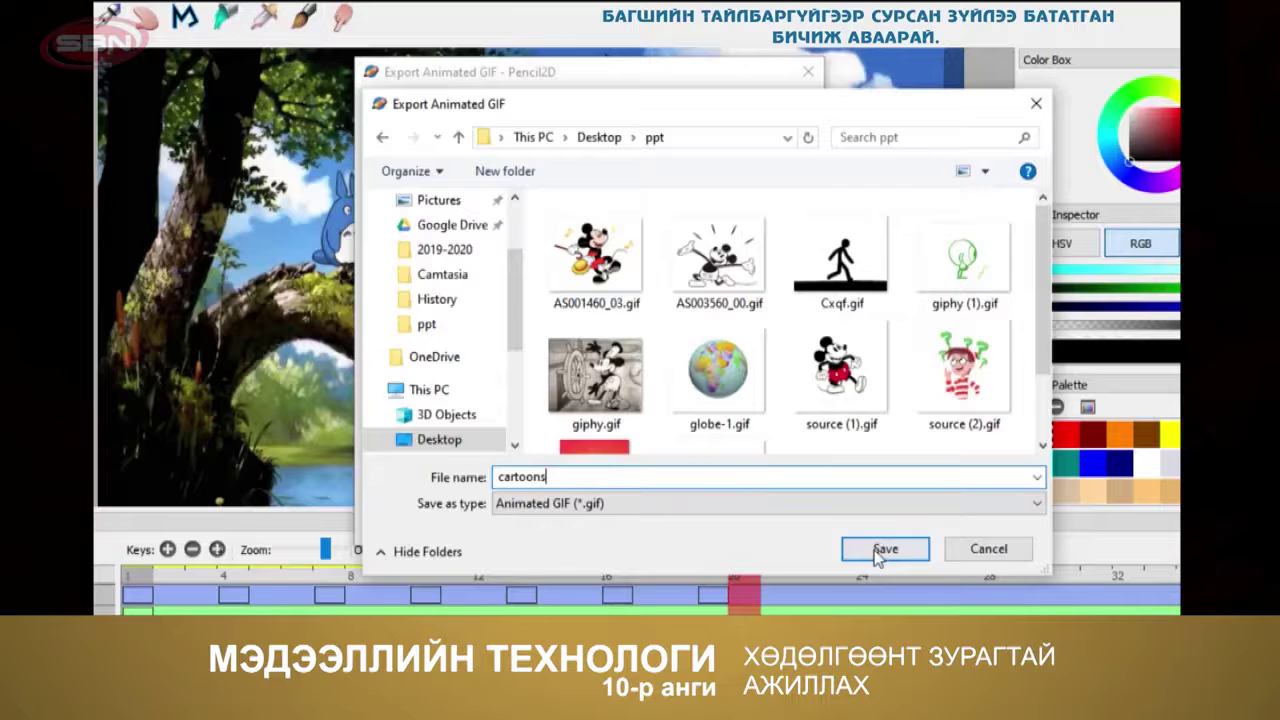
pyautogui.click(880, 549)
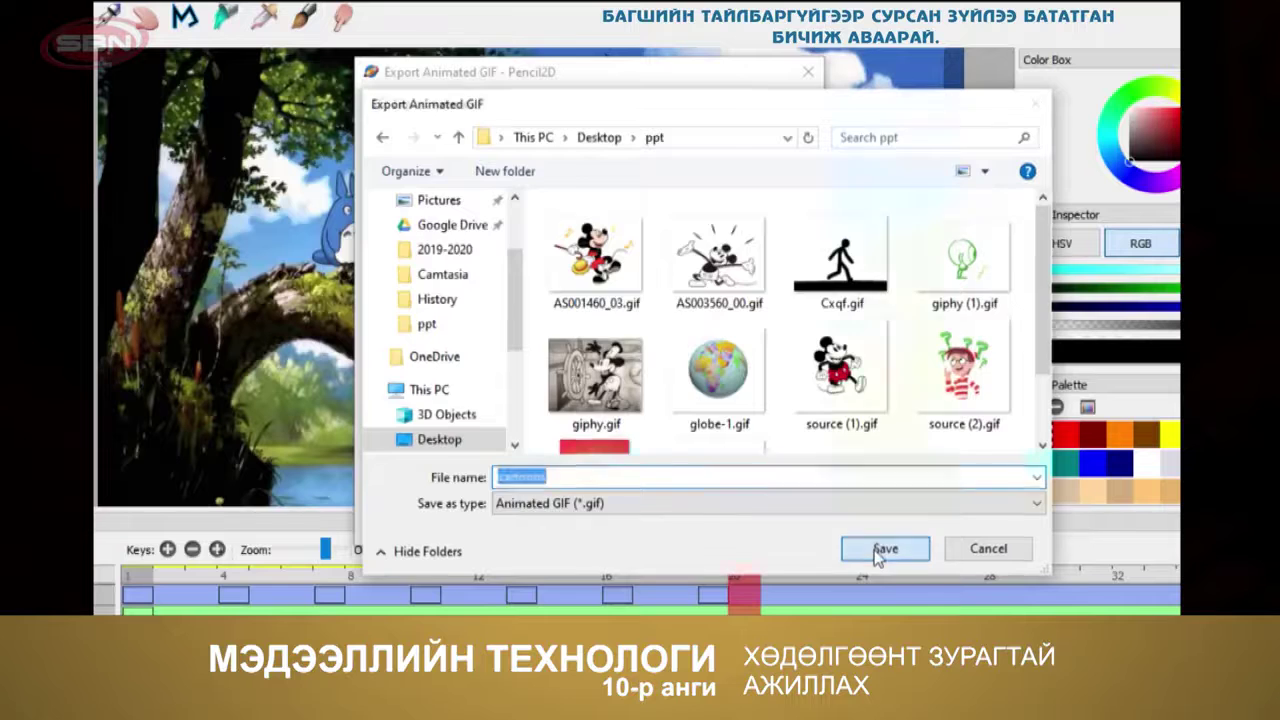
pyautogui.click(695, 524)
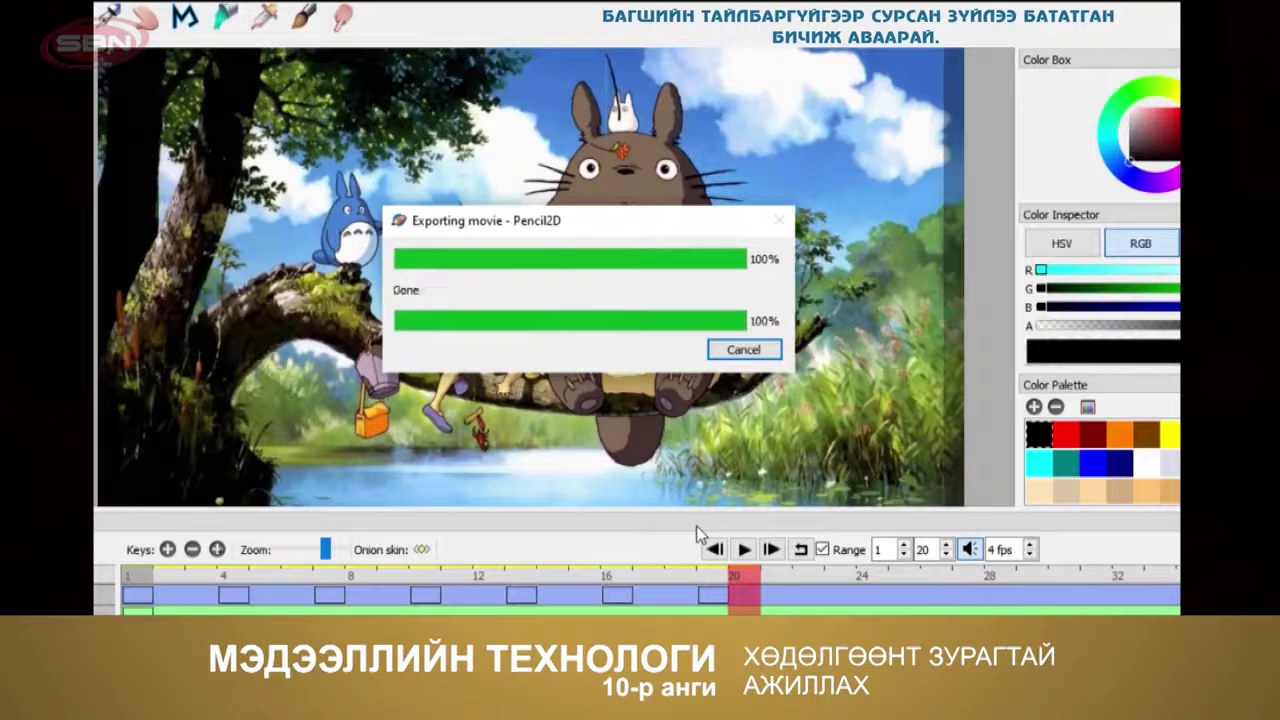
pyautogui.click(555, 339)
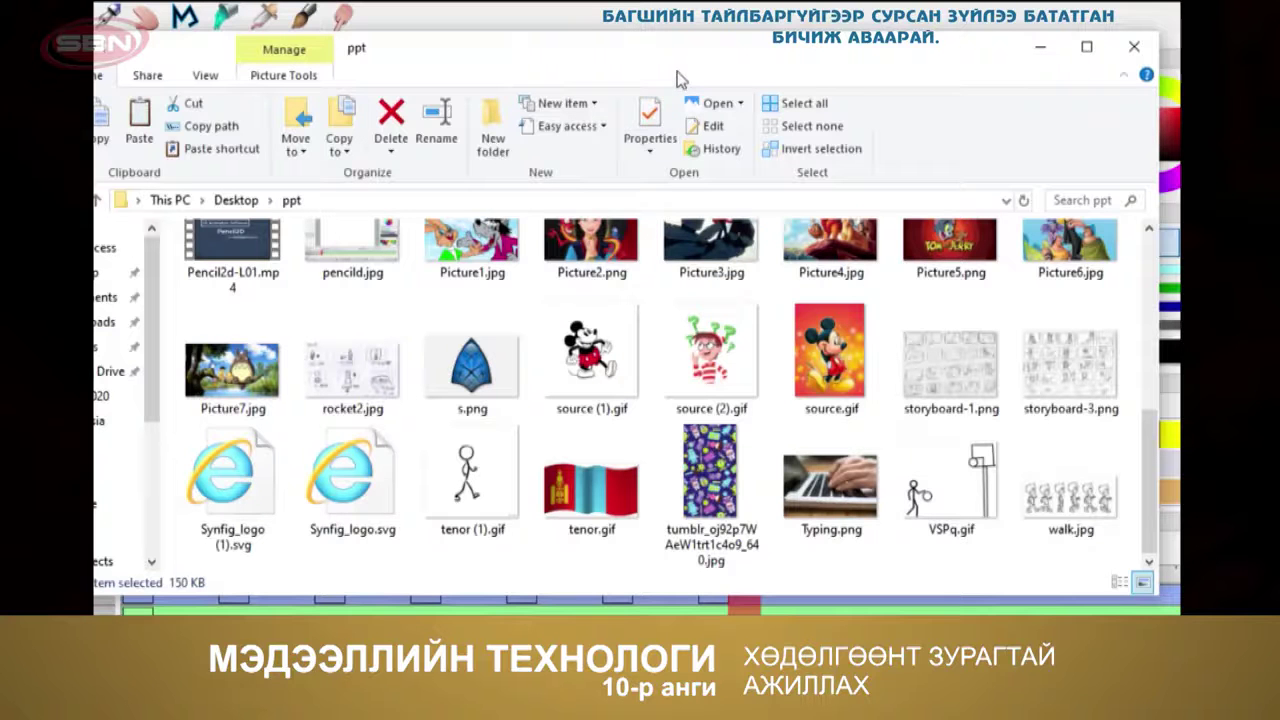
# Find the exported cartoons.gif in the ppt folder and open it with Internet Explorer
pyautogui.moveTo(1158, 507); pyautogui.dragTo(1160, 390)
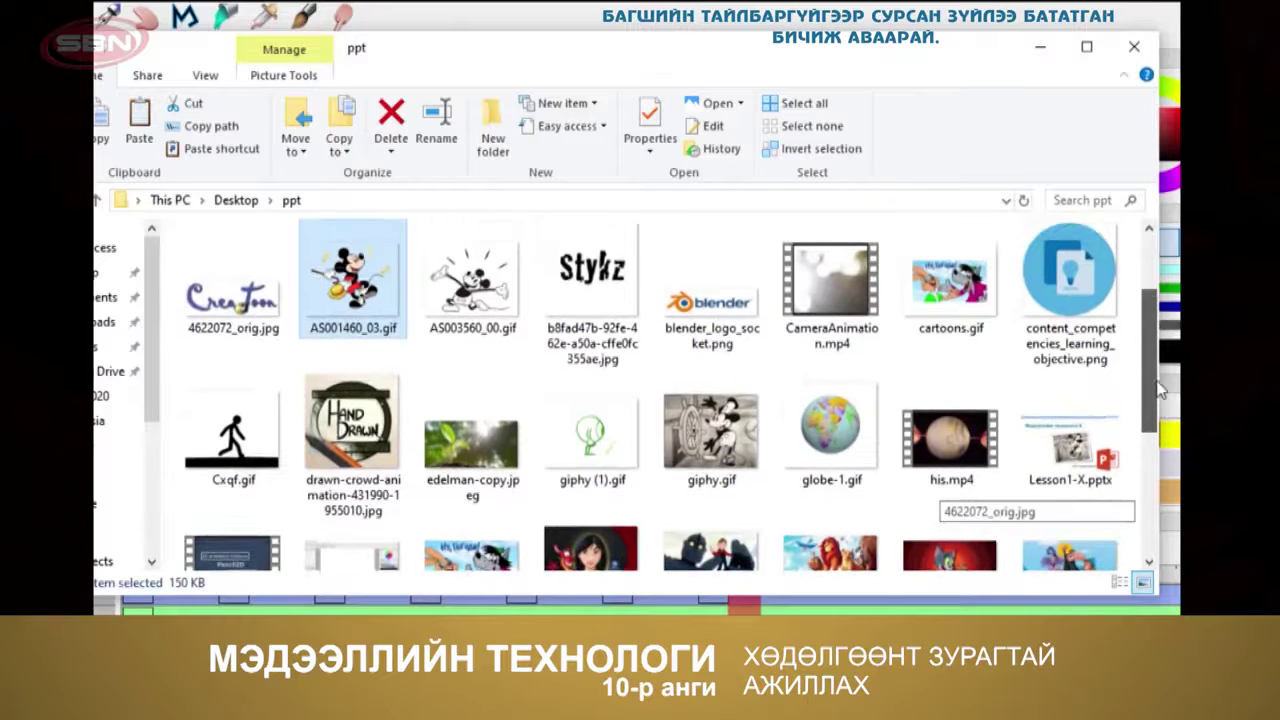
pyautogui.click(952, 302)
pyautogui.rightClick(952, 302)
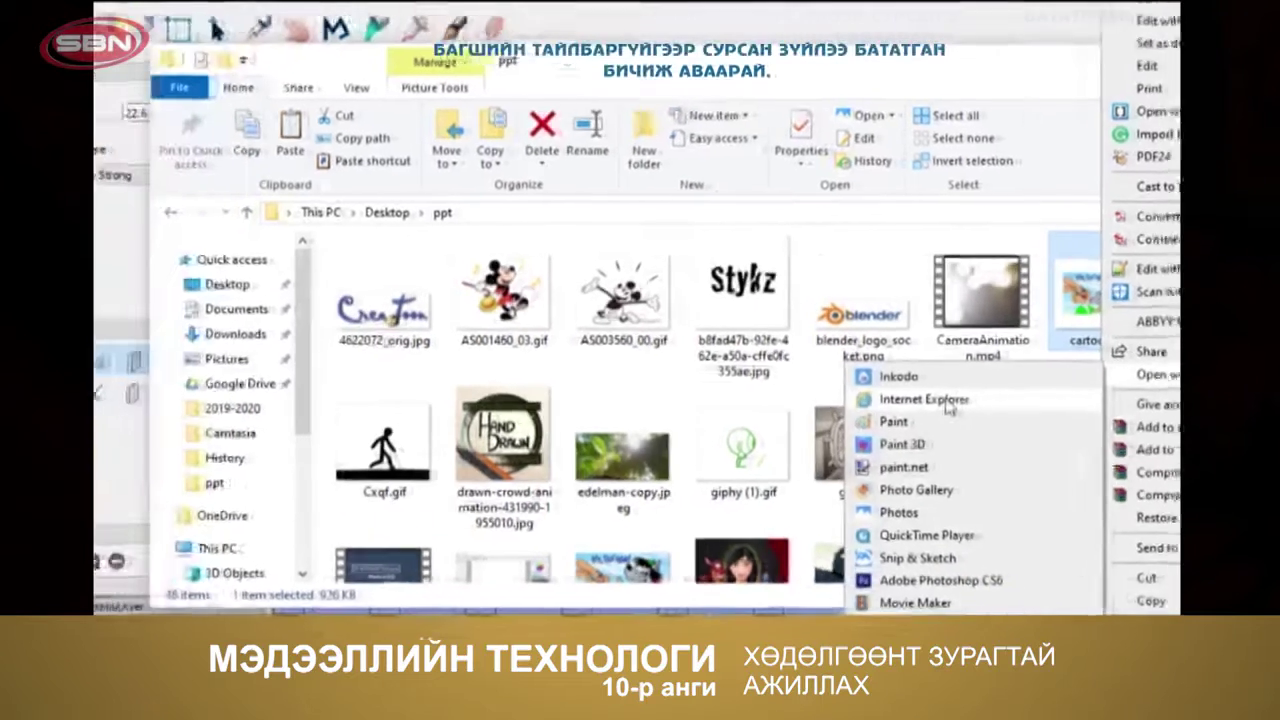
pyautogui.press('Escape')
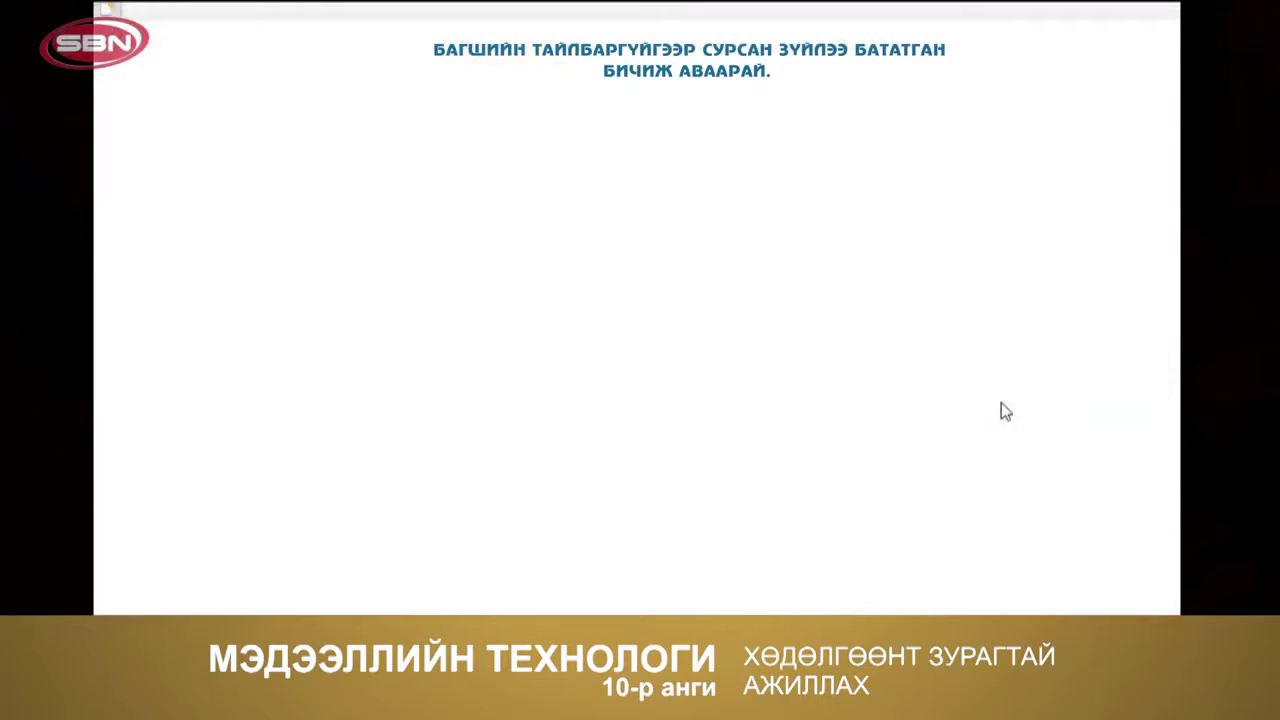